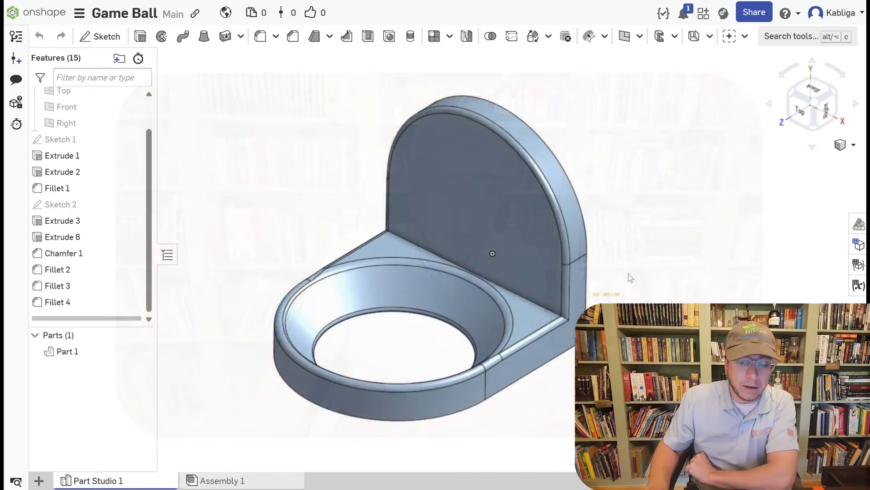
# Examine the ball holder part from the front, underside and back, including the flat rear face of the upright plate.
pyautogui.moveTo(627, 273); pyautogui.dragTo(654, 248, button='right')
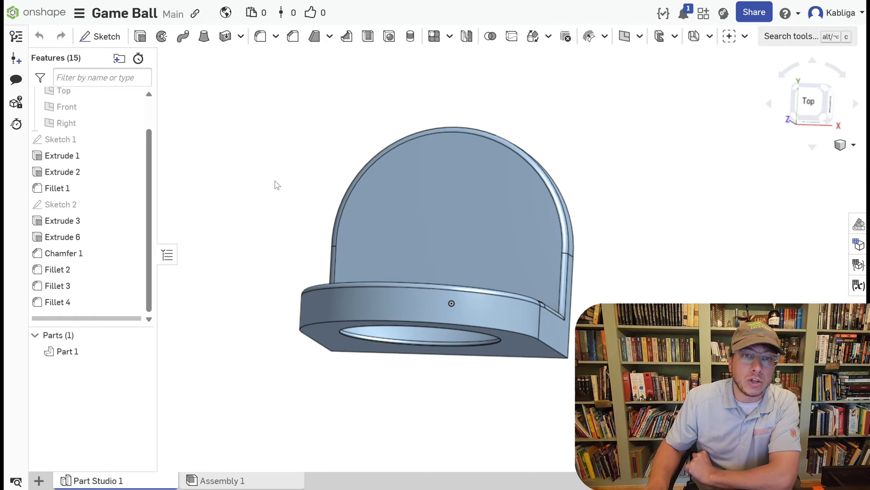
pyautogui.moveTo(277, 185); pyautogui.dragTo(273, 201, button='right')
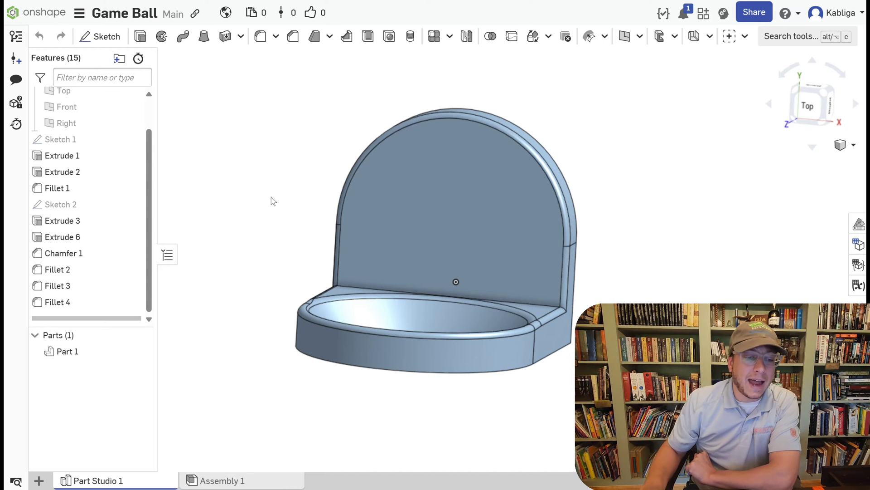
pyautogui.moveTo(275, 209); pyautogui.dragTo(271, 215, button='right')
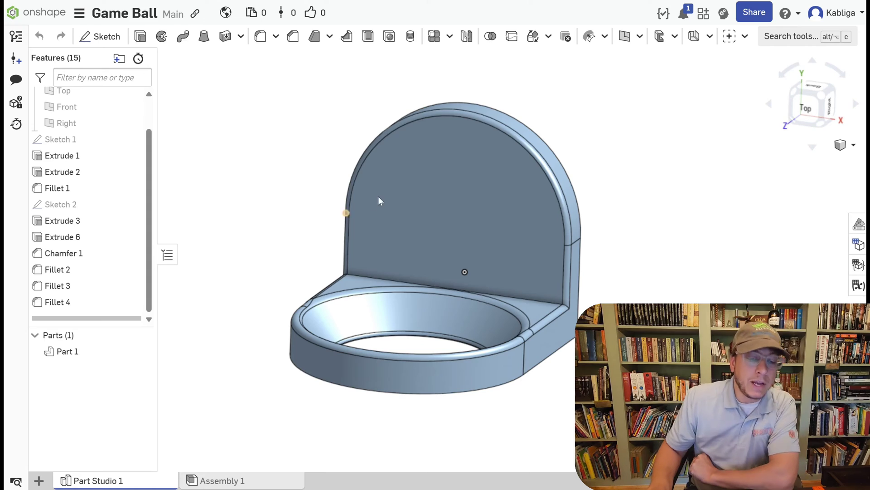
pyautogui.moveTo(294, 243); pyautogui.dragTo(273, 254, button='right')
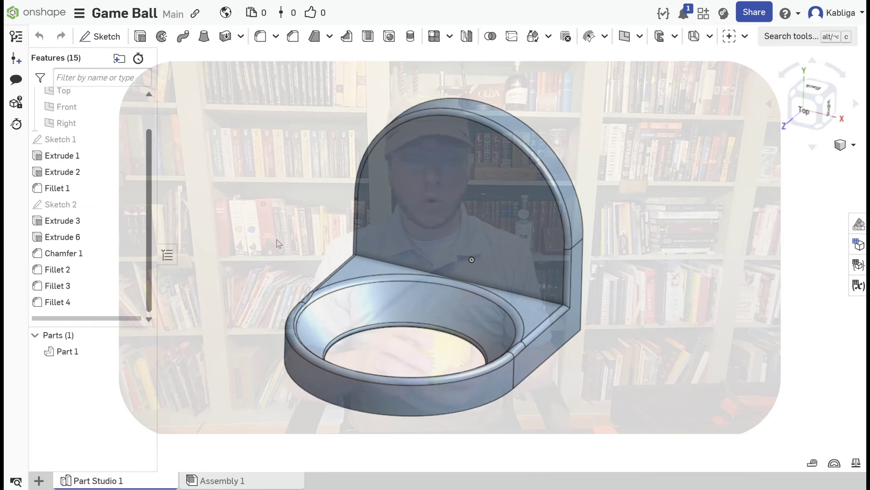
pyautogui.moveTo(494, 231); pyautogui.dragTo(518, 221, button='right')
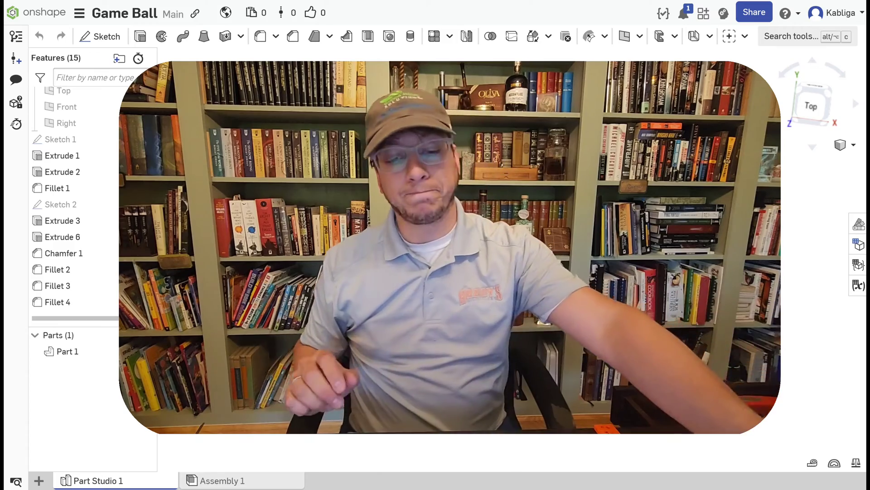
pyautogui.moveTo(427, 226); pyautogui.dragTo(390, 290, button='right')
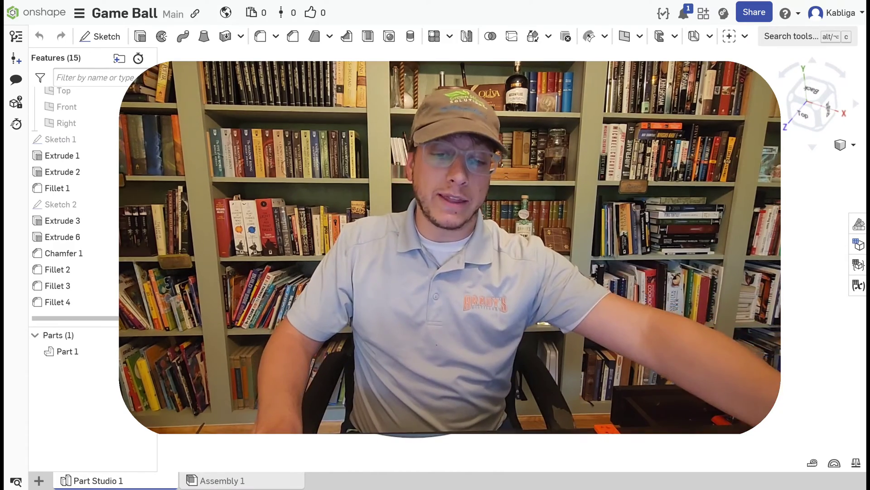
pyautogui.moveTo(390, 290); pyautogui.dragTo(391, 249, button='right')
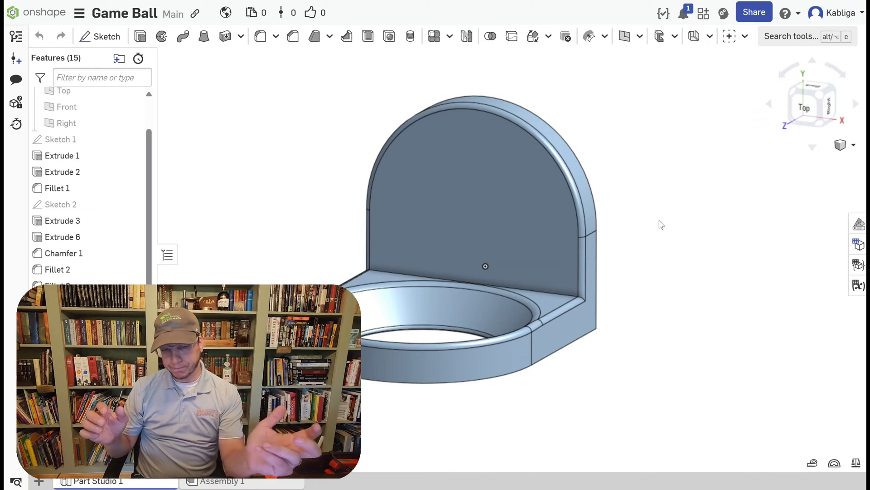
pyautogui.moveTo(723, 305); pyautogui.dragTo(594, 321, button='right')
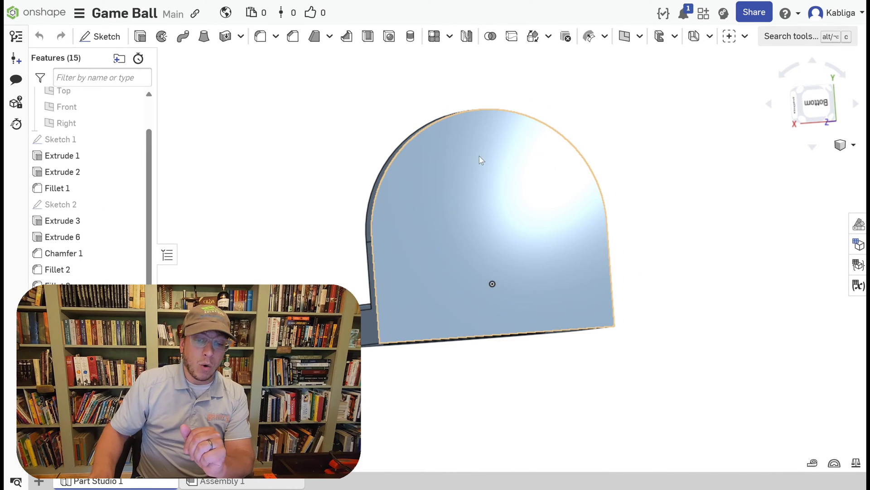
pyautogui.moveTo(521, 136); pyautogui.dragTo(667, 199, button='right')
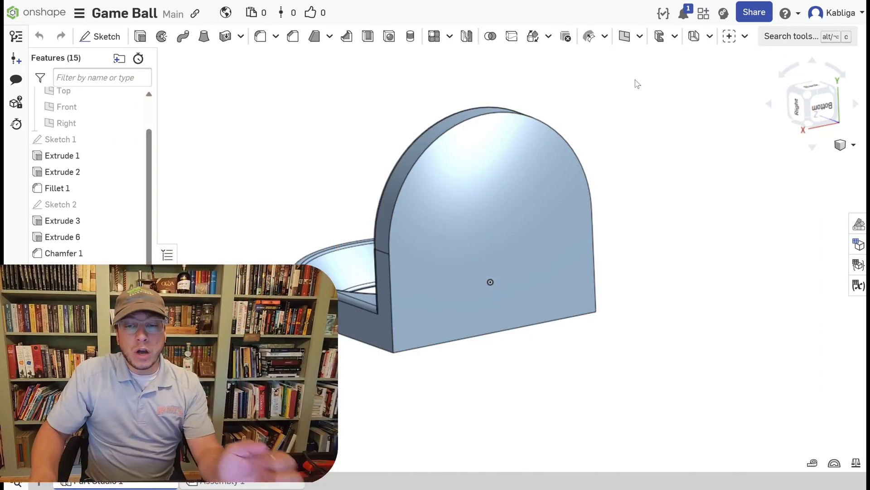
# Search other documents' custom features for "keyhole", restrict the search to Feature Studios, and close the search.
pyautogui.click(744, 39)
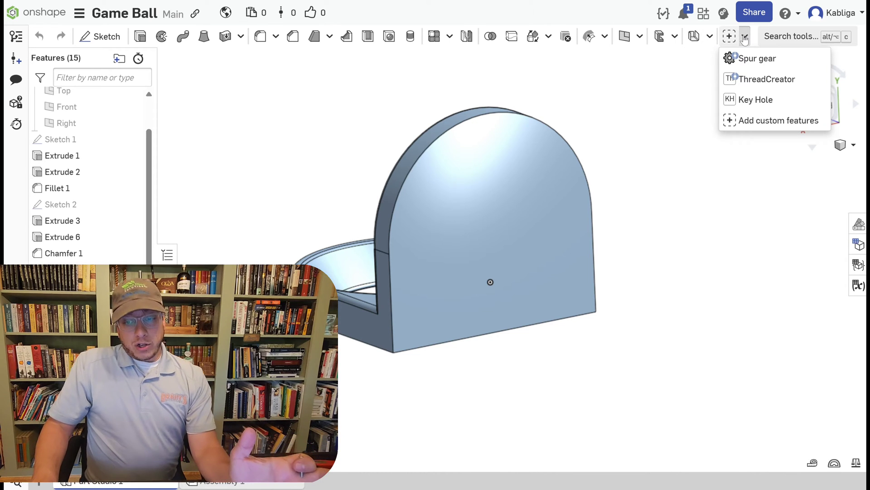
pyautogui.click(745, 120)
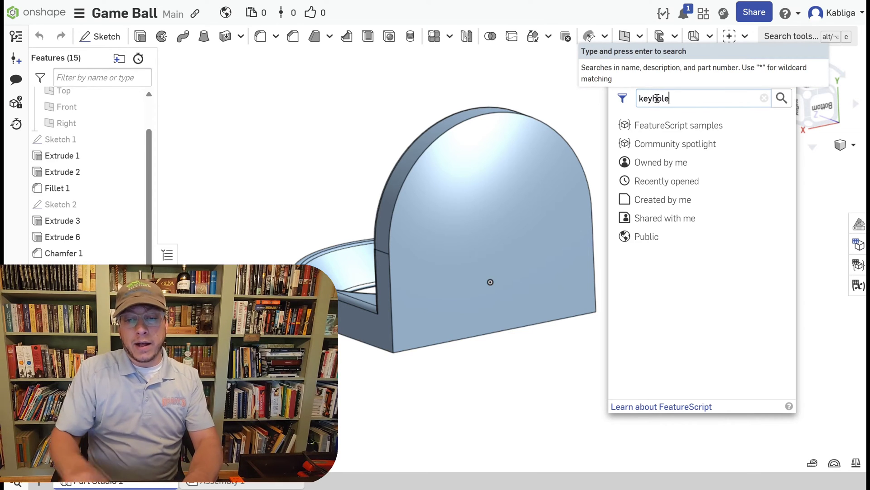
pyautogui.write('keyhole')
pyautogui.press('Return')
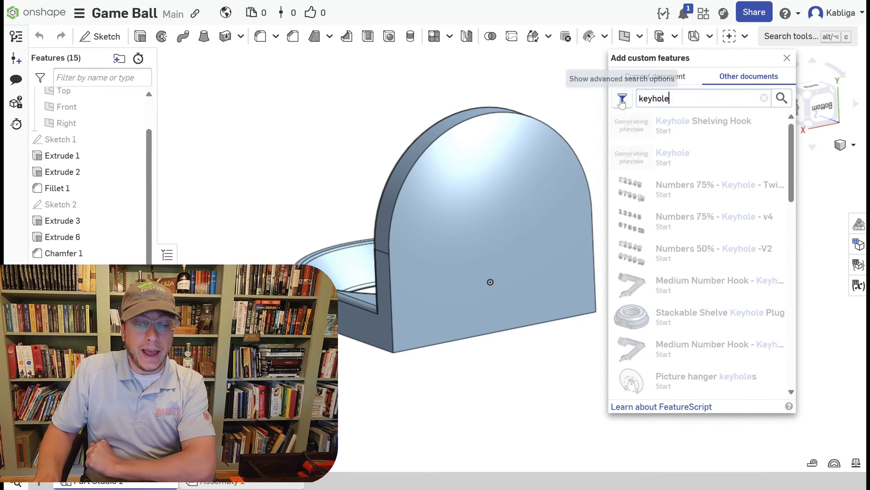
pyautogui.click(622, 101)
pyautogui.click(643, 121)
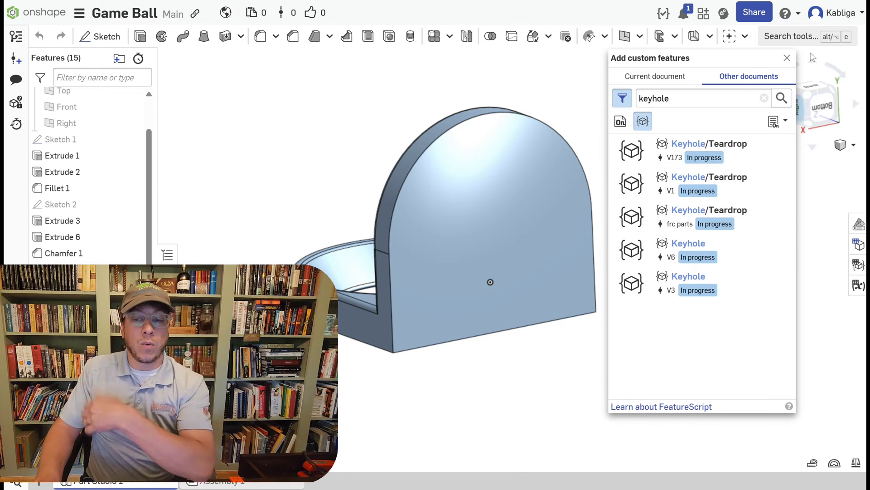
pyautogui.click(786, 58)
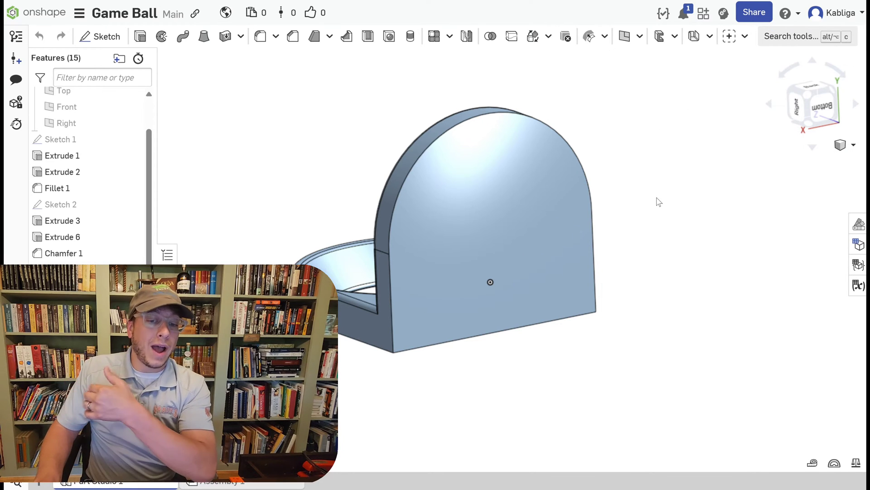
# Open Sketch 1, the outline of the upright back plate, for editing and view it from behind.
pyautogui.moveTo(659, 202); pyautogui.dragTo(648, 238, button='right')
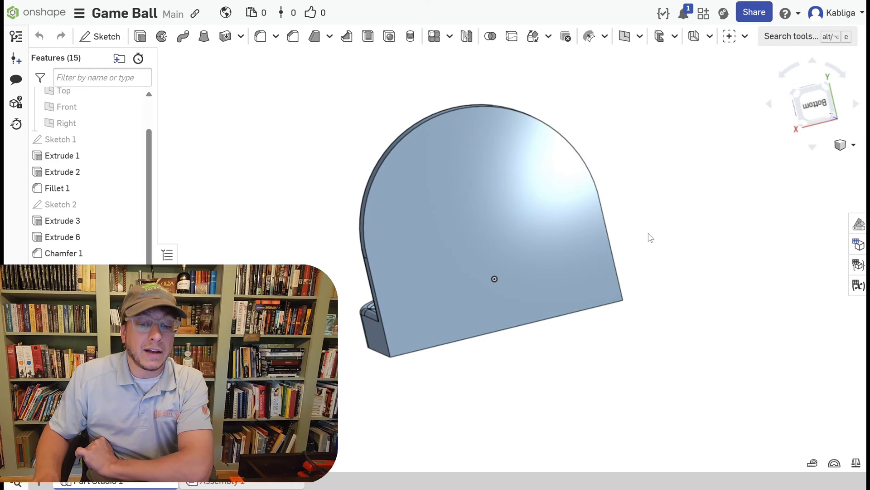
pyautogui.scroll(5, 465, 123)
pyautogui.scroll(-3, 464, 119)
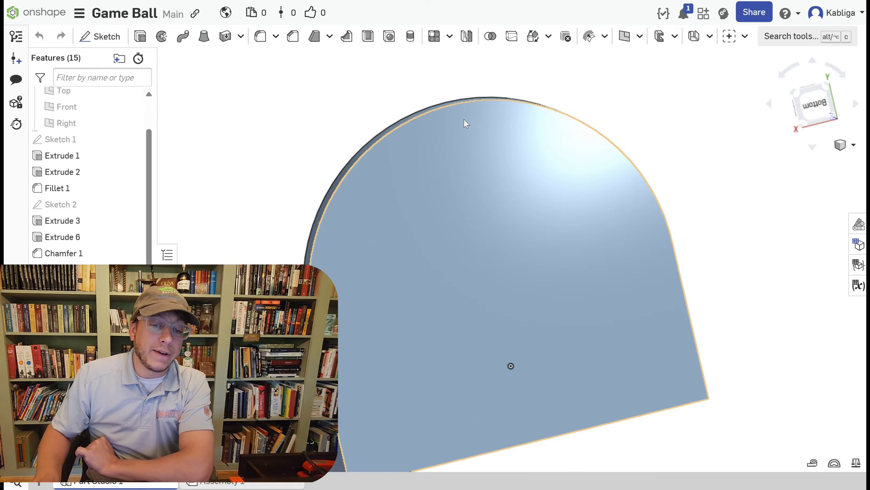
pyautogui.moveTo(674, 128)
pyautogui.mouseDown(button='right')
pyautogui.moveTo(696, 113)
pyautogui.moveTo(678, 118)
pyautogui.mouseUp(button='right')
pyautogui.moveTo(235, 167); pyautogui.dragTo(230, 179, button='right')
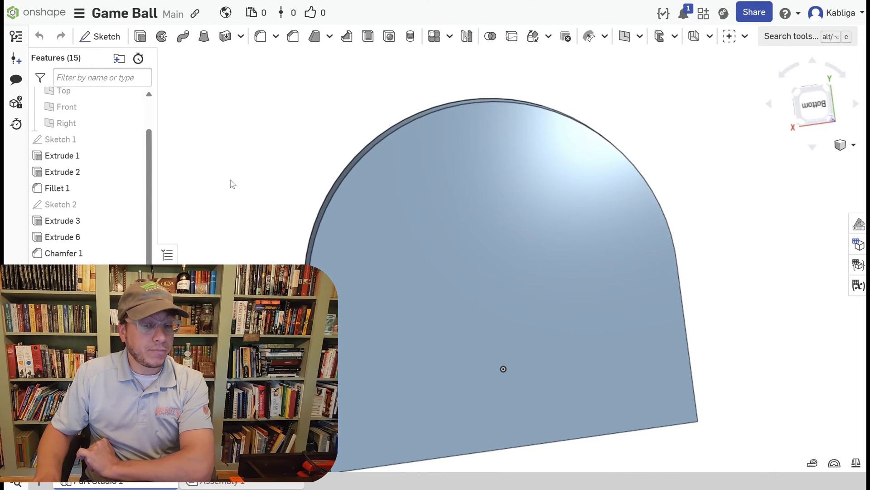
pyautogui.doubleClick(86, 140)
pyautogui.moveTo(252, 243)
pyautogui.mouseDown(button='right')
pyautogui.moveTo(373, 237)
pyautogui.moveTo(281, 236)
pyautogui.mouseUp(button='right')
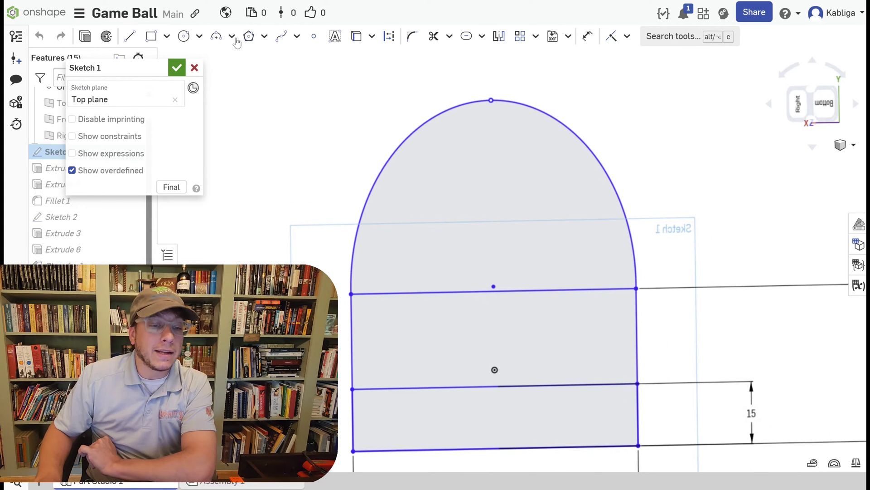
# Sketch a vertical line about 11.2 mm long inside the arch, directly below its topmost point.
pyautogui.click(129, 36)
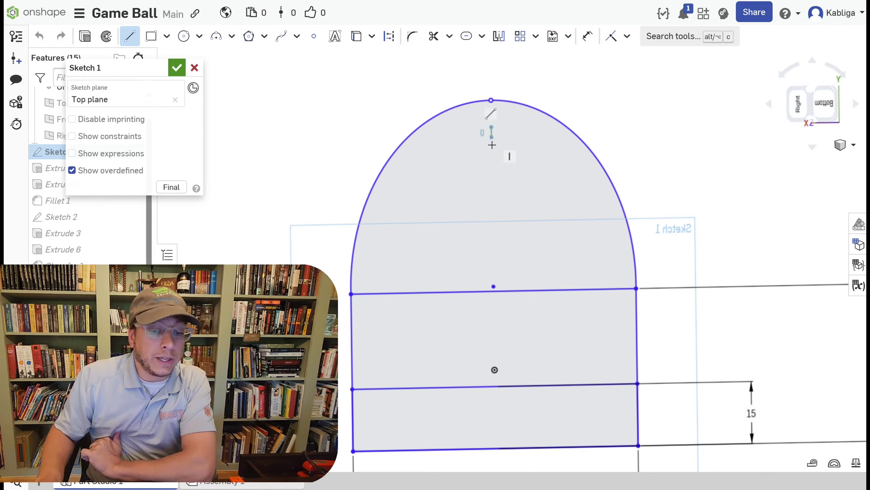
pyautogui.click(492, 174)
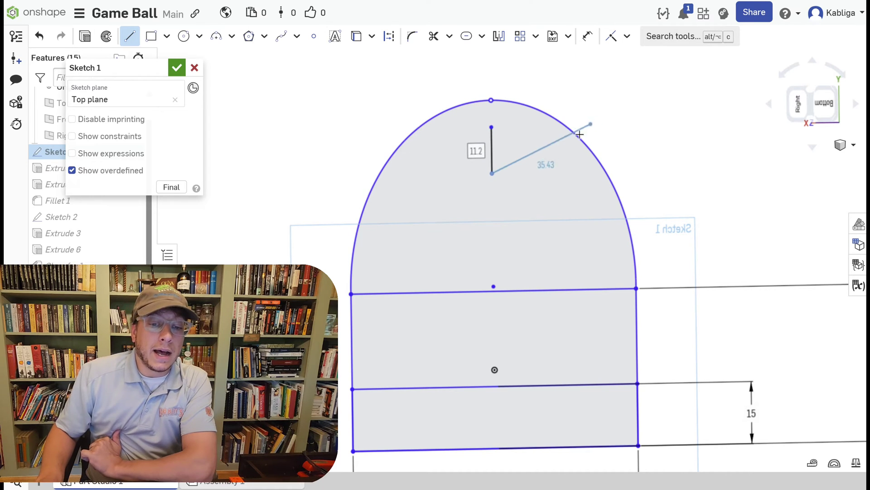
pyautogui.press('Escape')
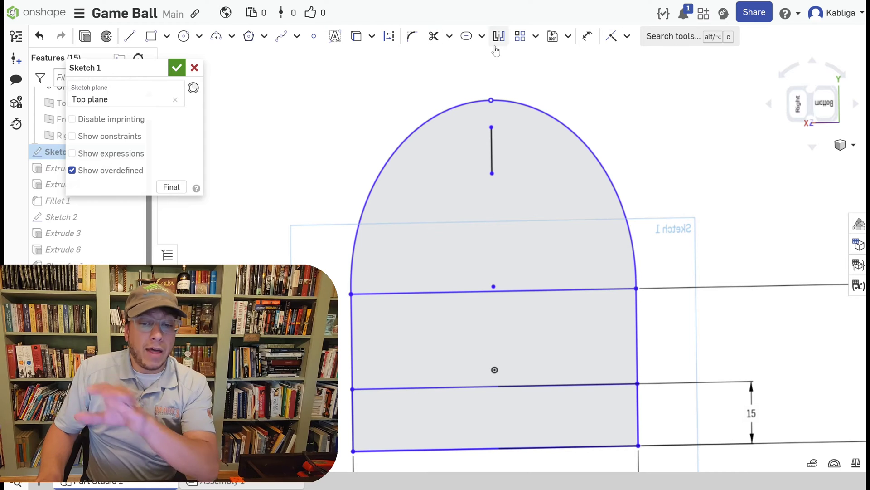
# Dimension the line's upper end 12 mm below the arch's top point and set the line's length to 20 mm.
pyautogui.click(586, 36)
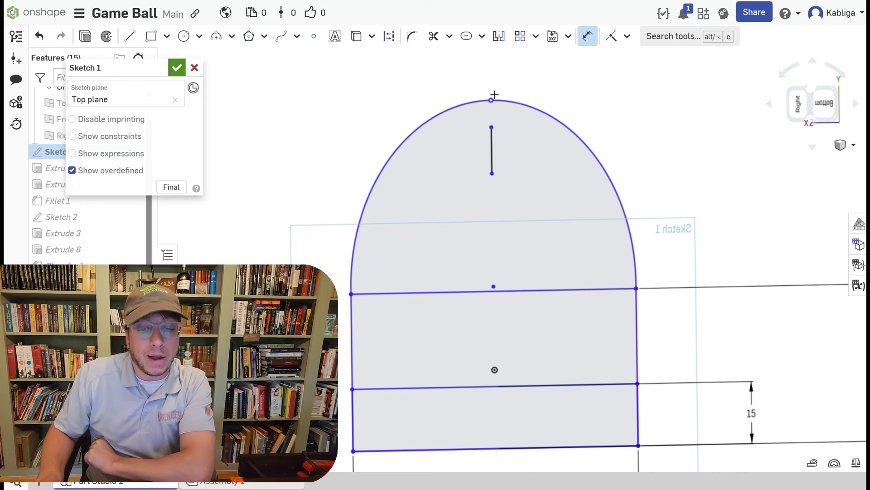
pyautogui.click(492, 126)
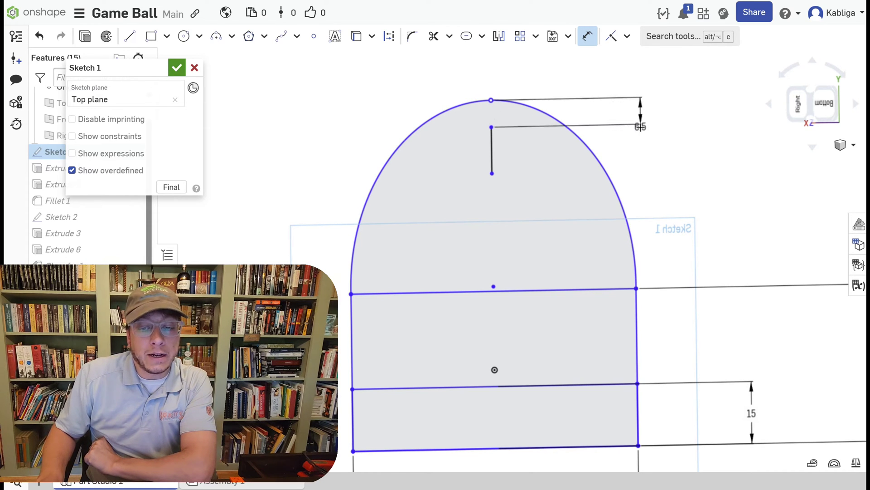
pyautogui.click(640, 127)
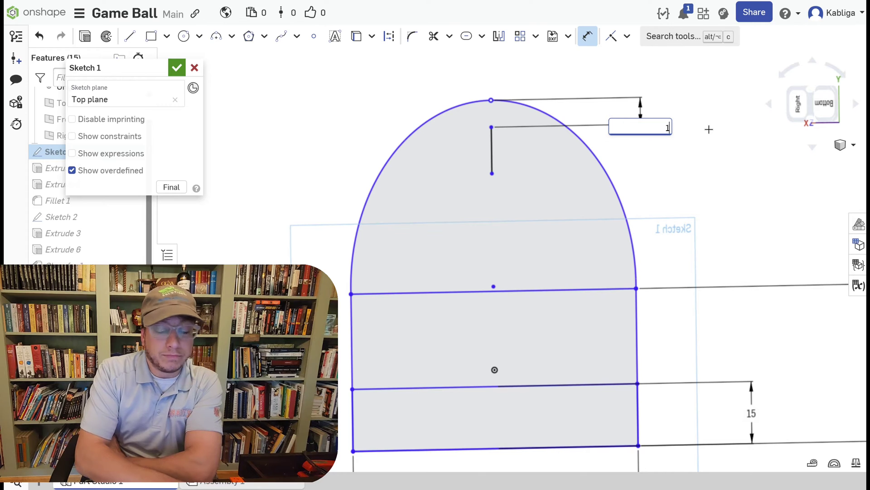
pyautogui.write('12')
pyautogui.press('Return')
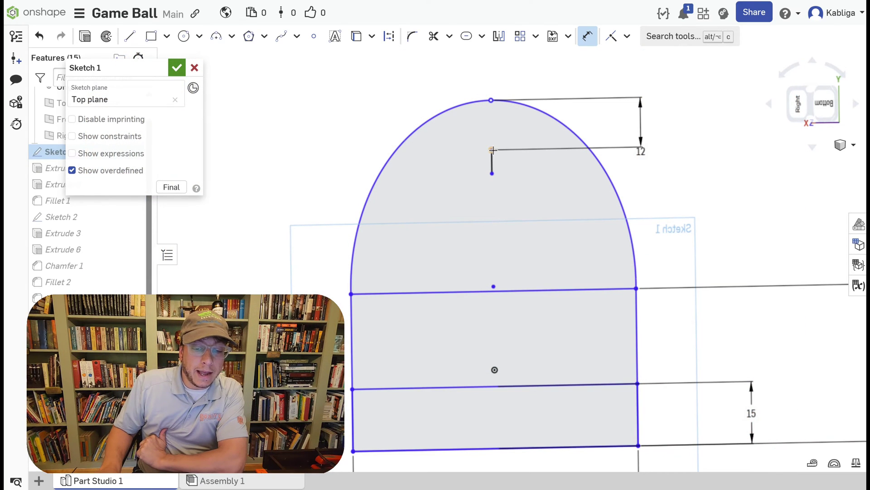
pyautogui.click(723, 168)
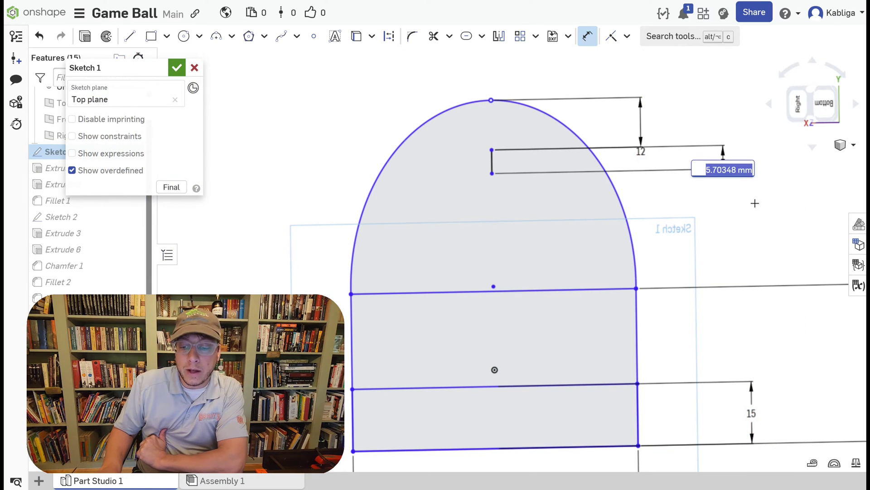
pyautogui.press('Return')
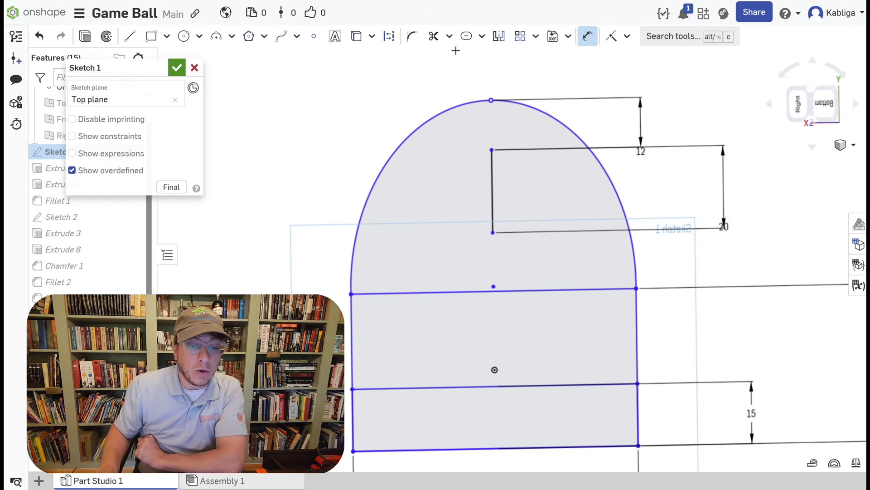
# Create a slot around the 20 mm vertical line with the Slot tool.
pyautogui.click(483, 36)
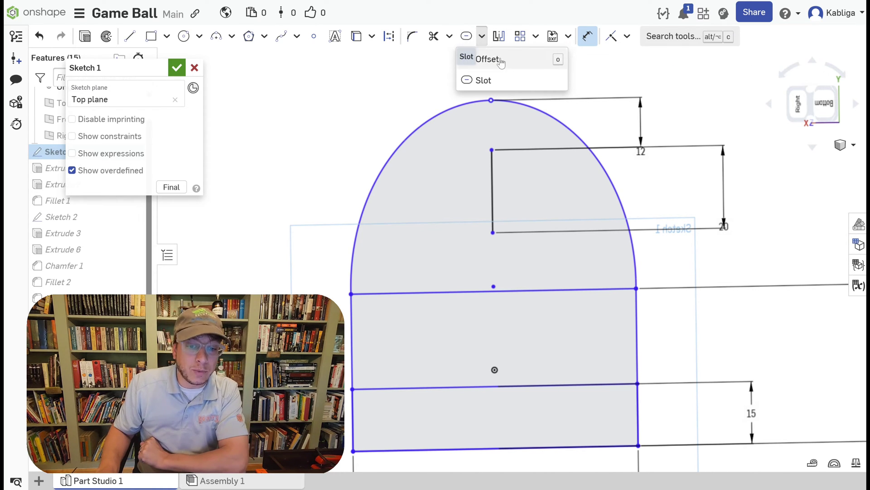
pyautogui.click(499, 82)
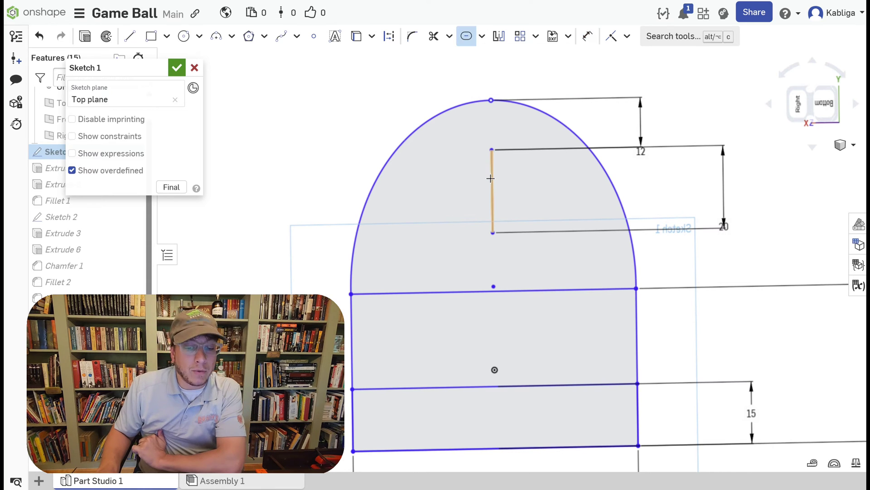
pyautogui.click(490, 180)
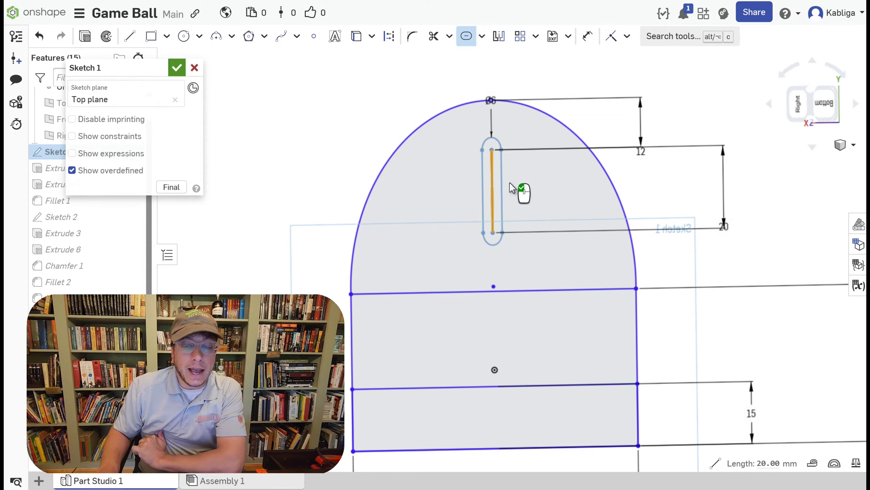
pyautogui.scroll(5, 521, 142)
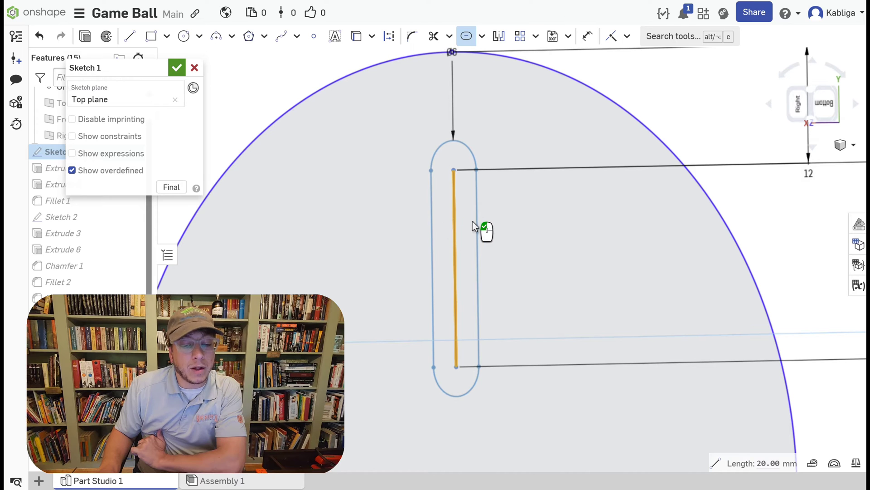
pyautogui.scroll(-3, 485, 116)
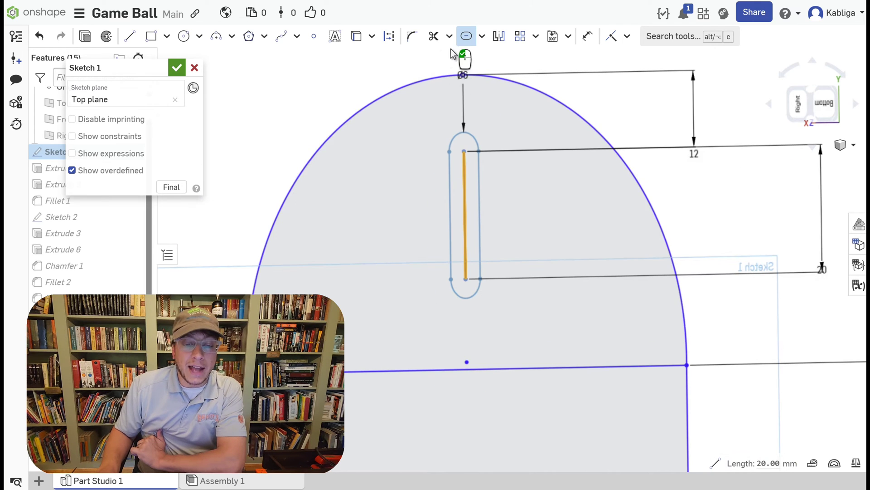
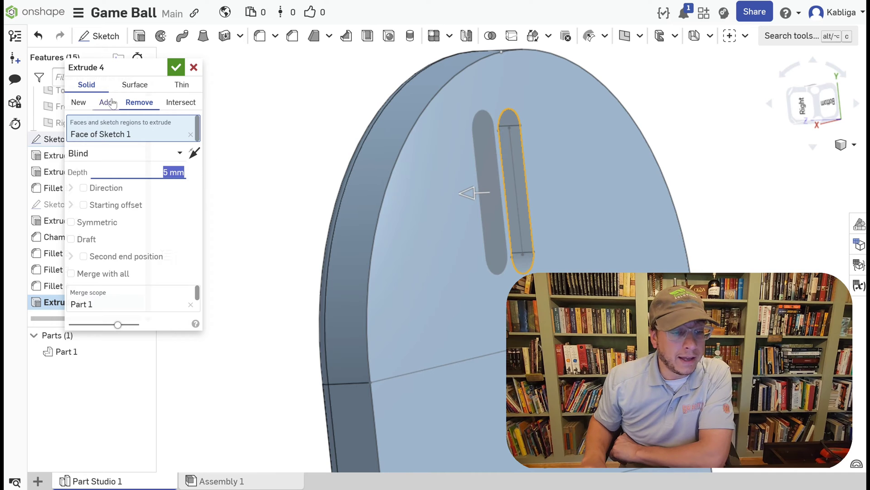
# Cut the slot region of Sketch 1 5 mm deep into the back plate with a blind Remove extrude.
pyautogui.click(175, 69)
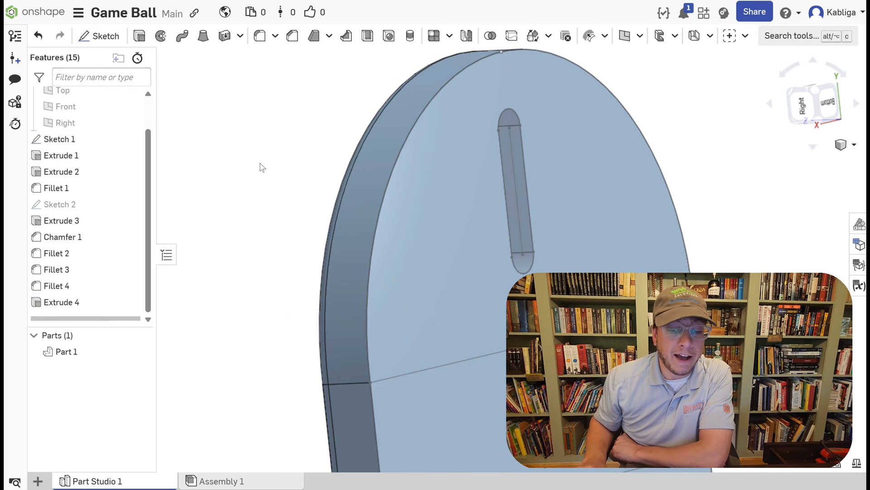
pyautogui.moveTo(262, 167); pyautogui.dragTo(237, 145, button='right')
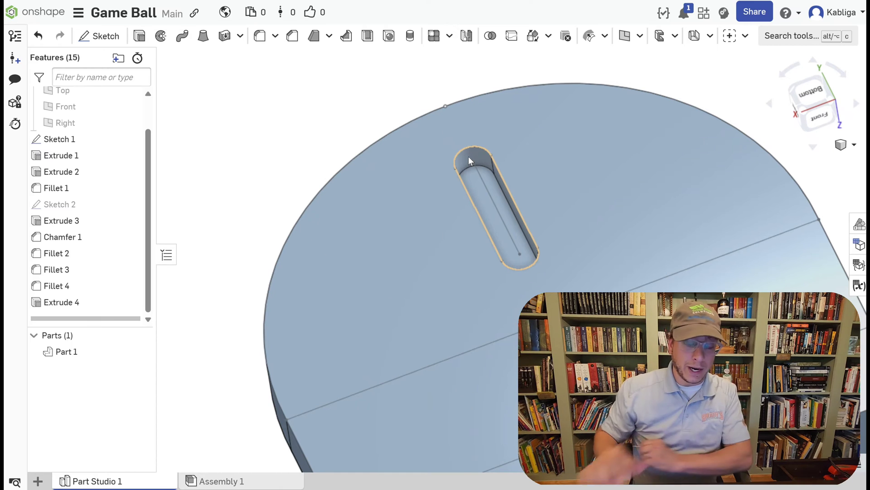
pyautogui.moveTo(268, 183); pyautogui.dragTo(240, 194, button='right')
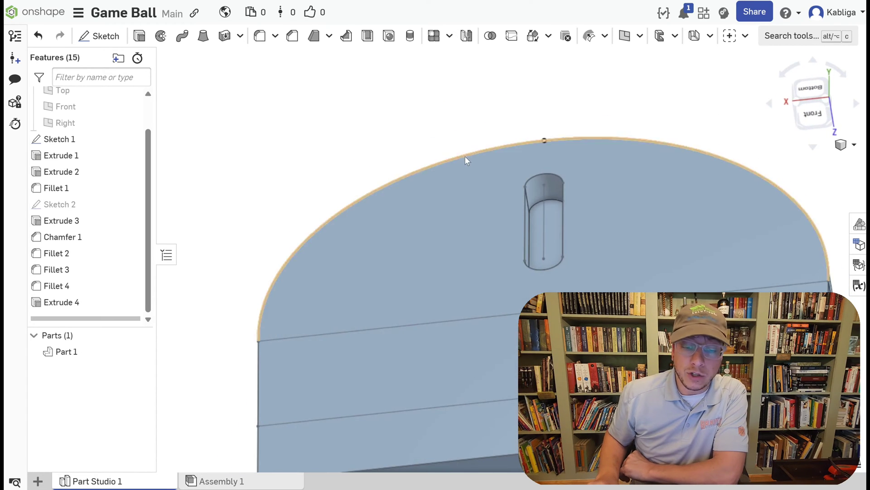
pyautogui.moveTo(615, 92); pyautogui.dragTo(583, 128, button='middle')
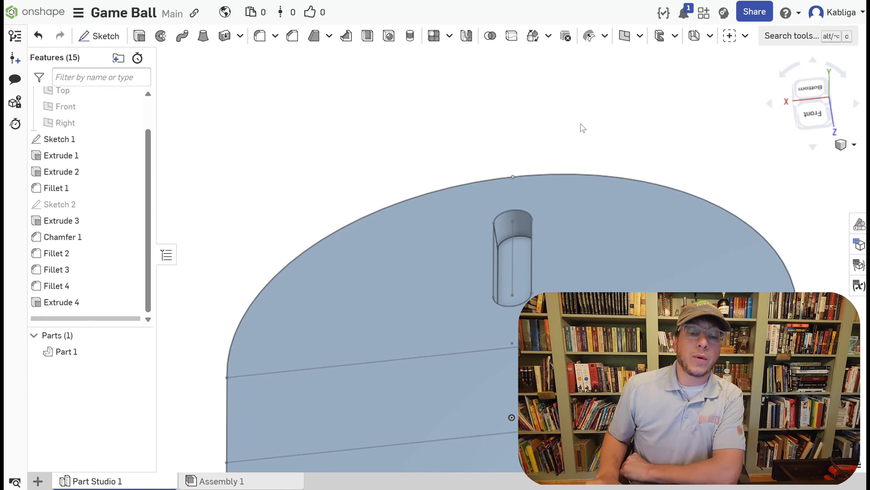
pyautogui.scroll(5, 522, 232)
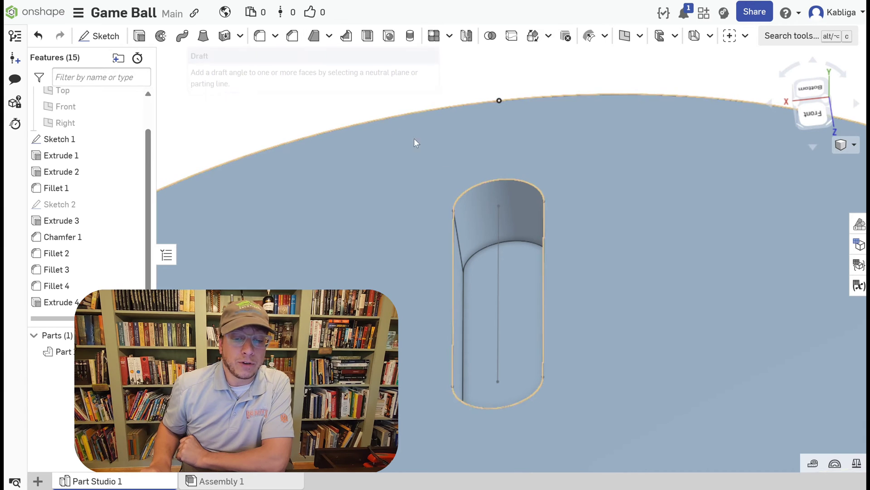
# Draft the slot's walls by 30 degrees with tangent propagation, using the slot's sketch face as the neutral plane.
pyautogui.click(509, 216)
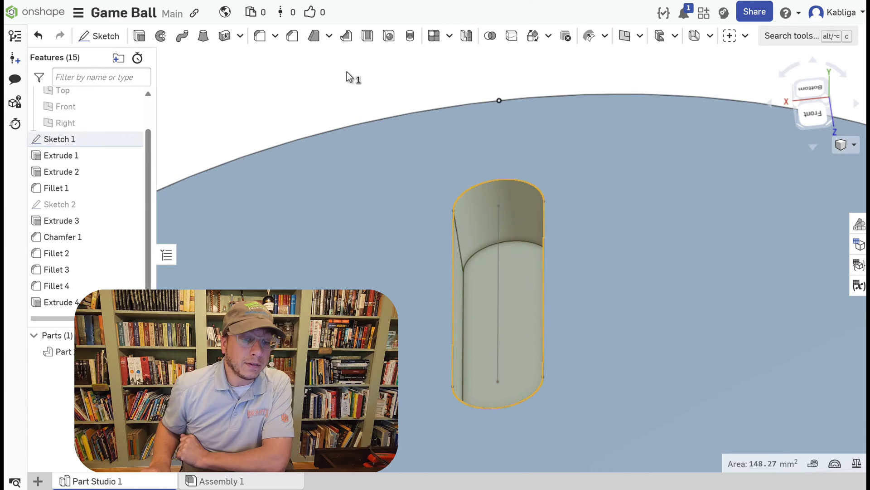
pyautogui.click(313, 37)
pyautogui.scroll(3, 325, 107)
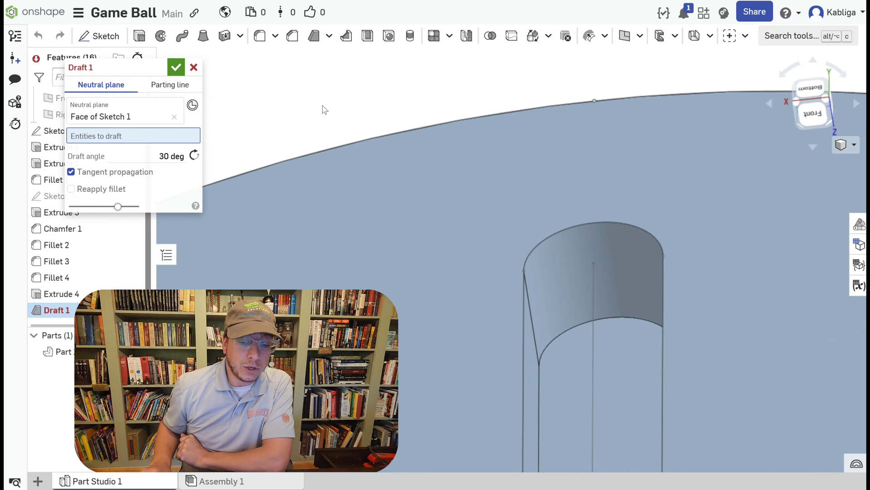
pyautogui.scroll(-2, 374, 133)
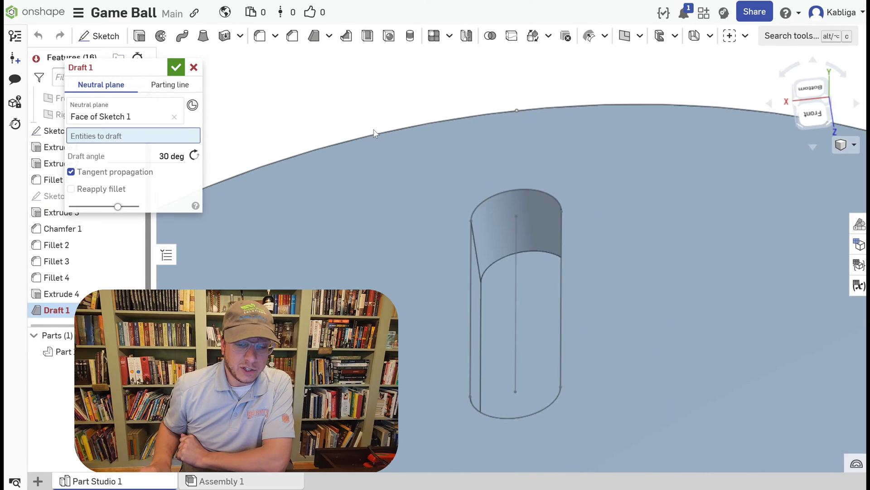
pyautogui.moveTo(381, 150); pyautogui.dragTo(393, 147, button='right')
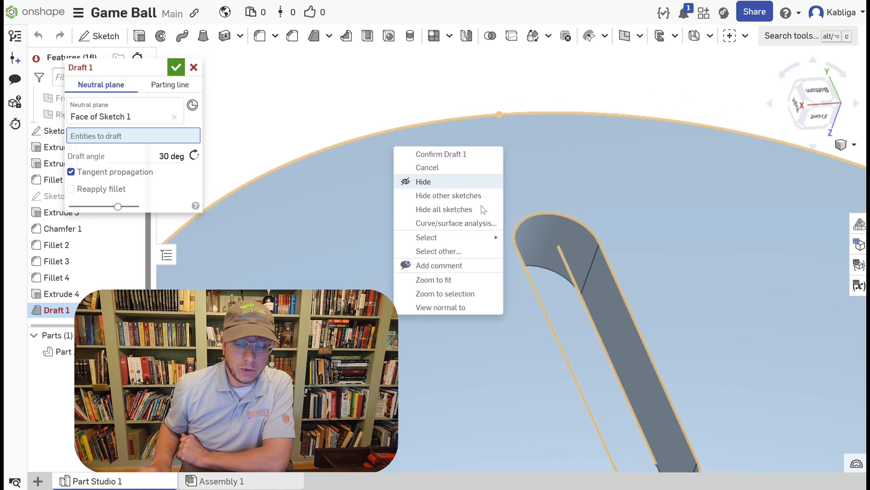
pyautogui.click(543, 240)
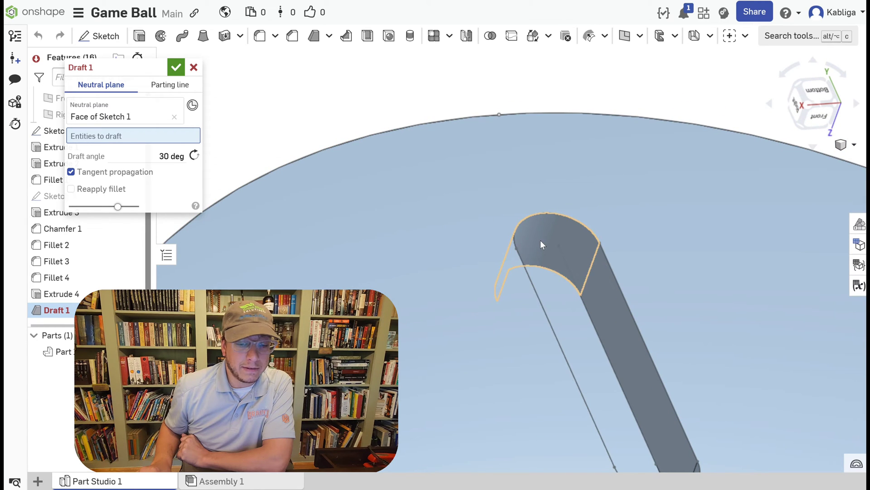
pyautogui.click(540, 240)
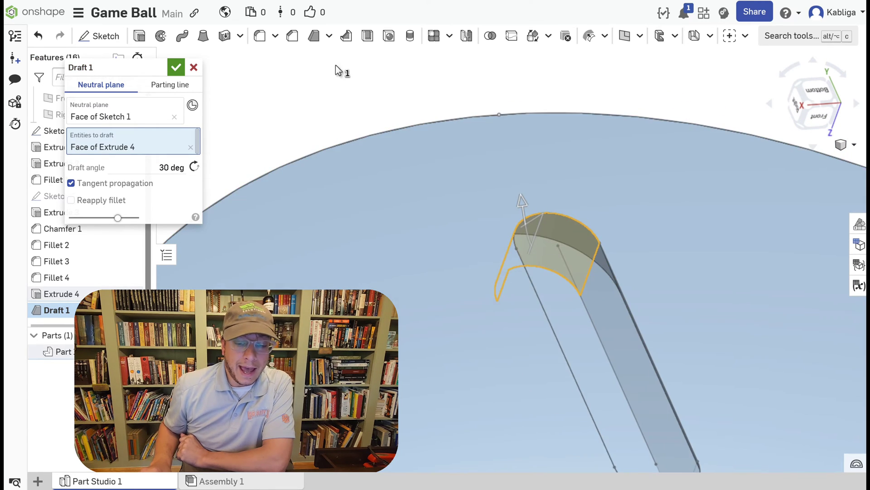
pyautogui.moveTo(335, 64); pyautogui.dragTo(313, 81, button='right')
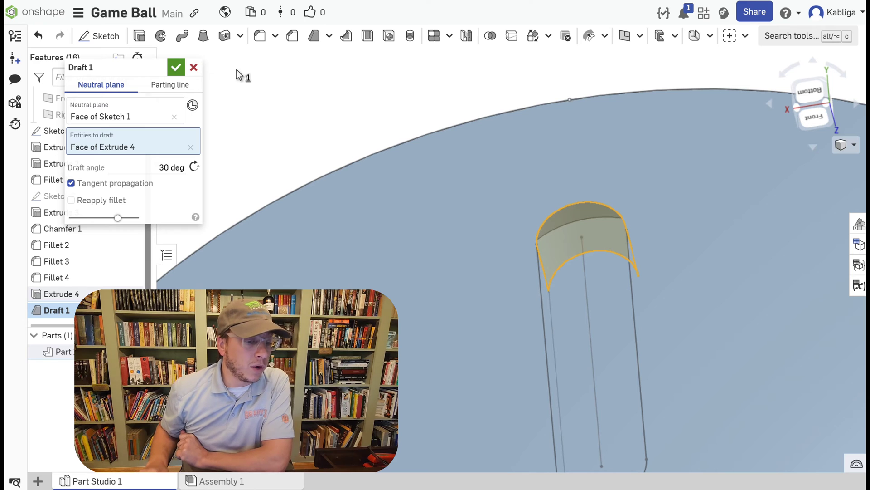
pyautogui.click(177, 68)
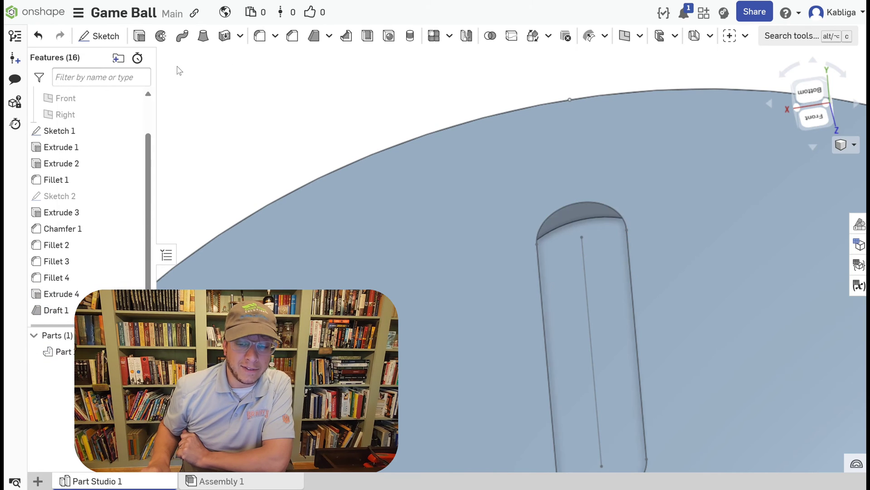
# Examine the drafted slot's walls and upper arc, and the back plate's side profile.
pyautogui.moveTo(352, 158)
pyautogui.mouseDown(button='right')
pyautogui.moveTo(352, 146)
pyautogui.moveTo(330, 154)
pyautogui.moveTo(389, 152)
pyautogui.moveTo(418, 167)
pyautogui.moveTo(367, 160)
pyautogui.mouseUp(button='right')
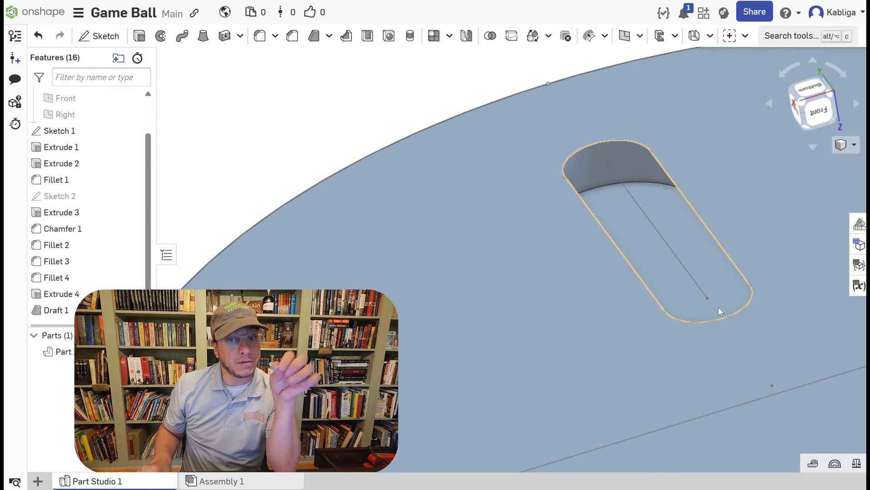
pyautogui.moveTo(716, 306); pyautogui.dragTo(733, 259, button='right')
pyautogui.moveTo(733, 258); pyautogui.dragTo(621, 284, button='middle')
pyautogui.moveTo(666, 277); pyautogui.dragTo(693, 274, button='right')
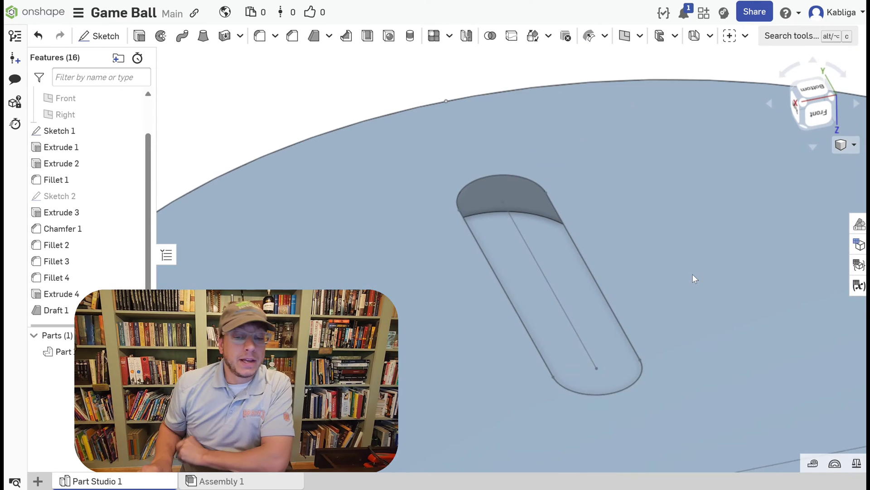
pyautogui.click(510, 173)
pyautogui.moveTo(624, 197)
pyautogui.mouseDown(button='right')
pyautogui.moveTo(630, 187)
pyautogui.moveTo(617, 208)
pyautogui.mouseUp(button='right')
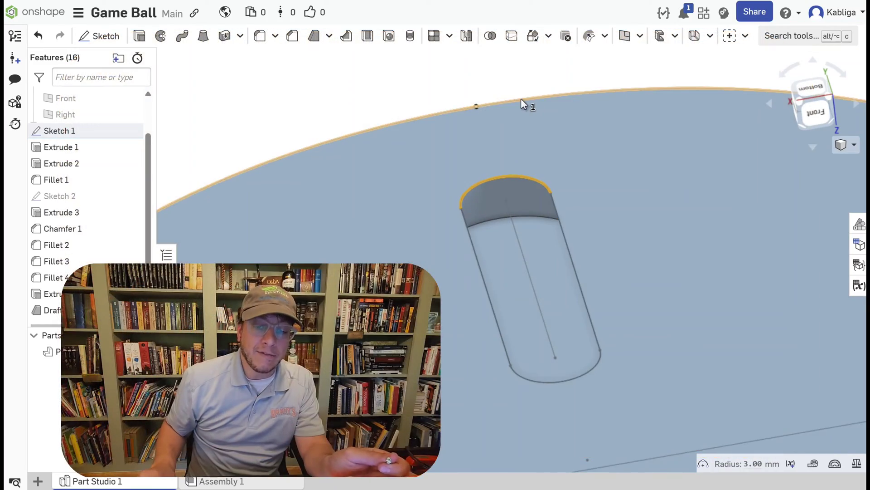
pyautogui.scroll(-5, 521, 99)
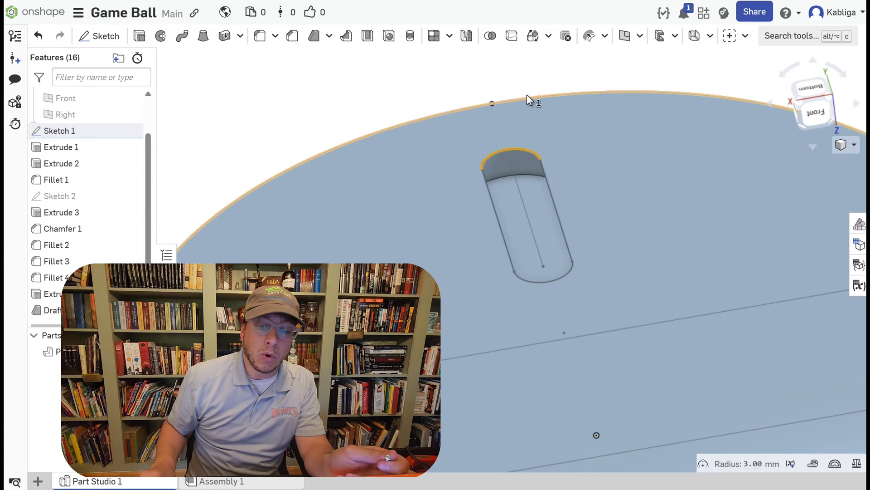
pyautogui.scroll(-10, 535, 123)
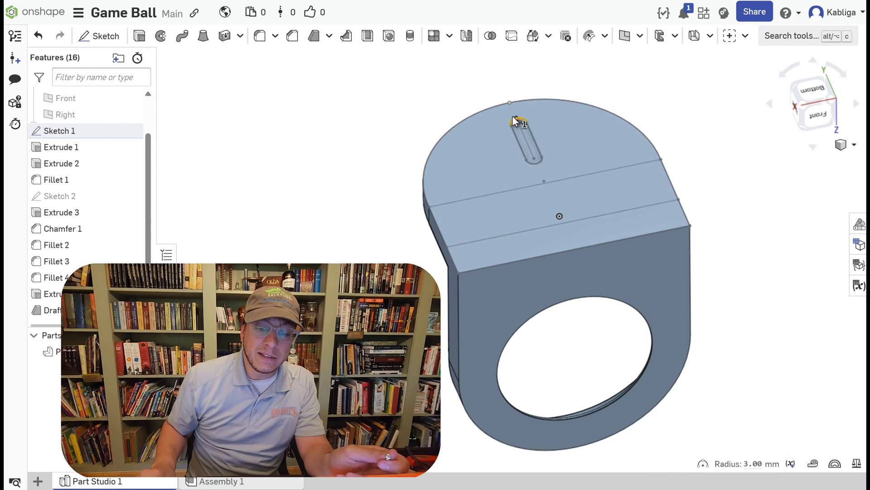
pyautogui.moveTo(517, 120); pyautogui.dragTo(472, 164, button='right')
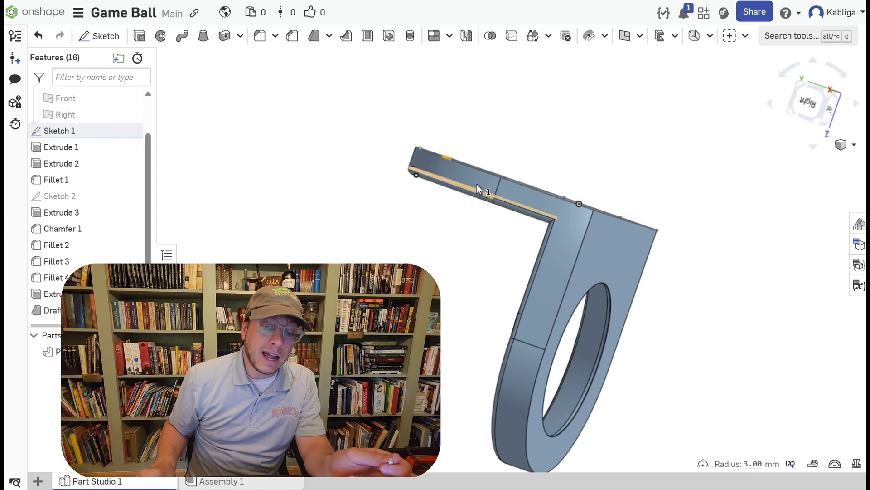
pyautogui.moveTo(456, 247); pyautogui.dragTo(469, 250, button='right')
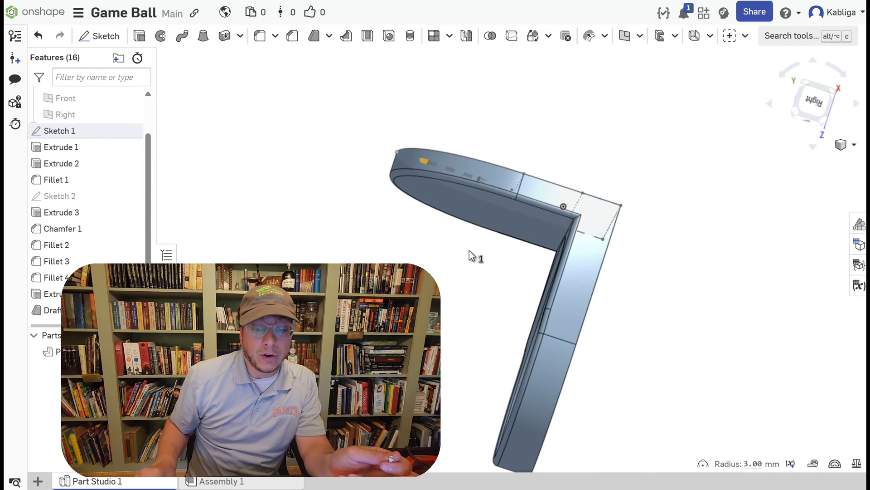
# Extrude the three Sketch 1 plate regions around the slot 1.5 mm outward from the back face, adding them to the part.
pyautogui.moveTo(511, 274); pyautogui.dragTo(493, 306, button='right')
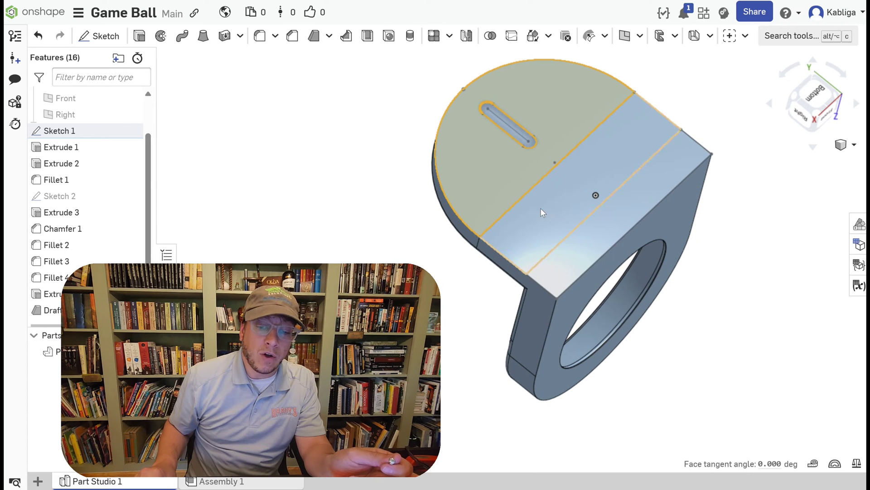
pyautogui.moveTo(362, 159); pyautogui.dragTo(362, 234, button='right')
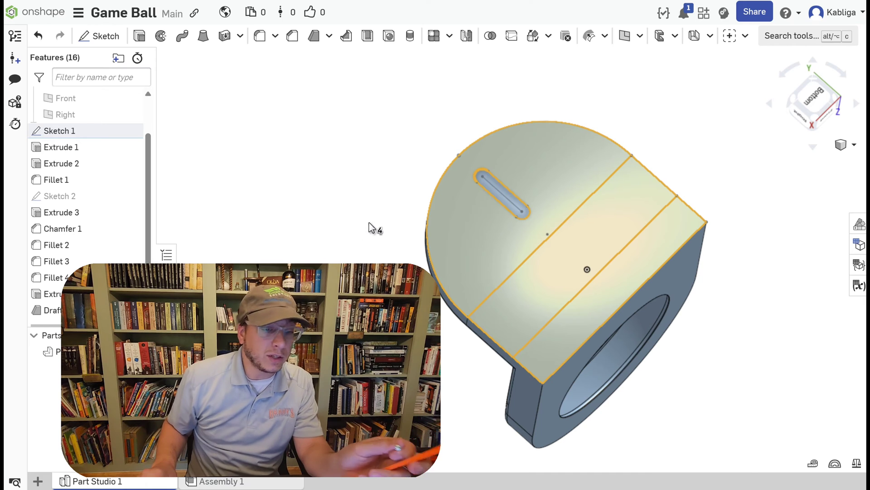
pyautogui.click(139, 36)
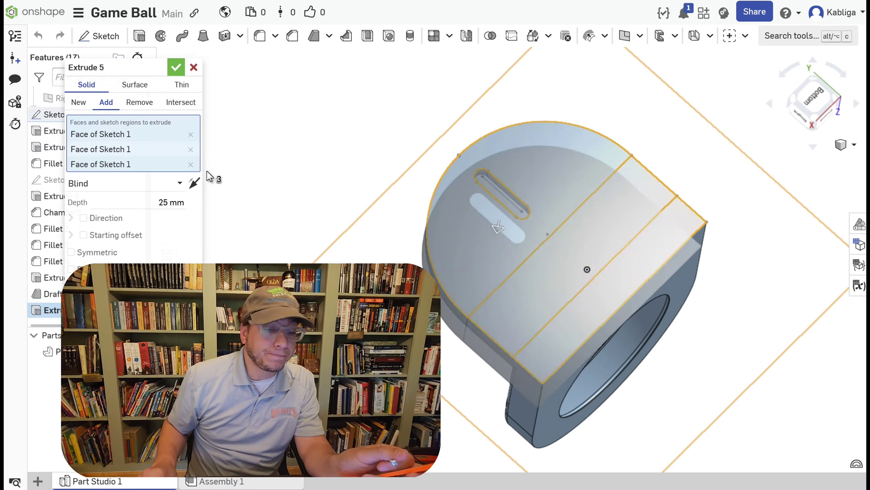
pyautogui.moveTo(229, 199); pyautogui.dragTo(217, 163, button='right')
pyautogui.click(198, 187)
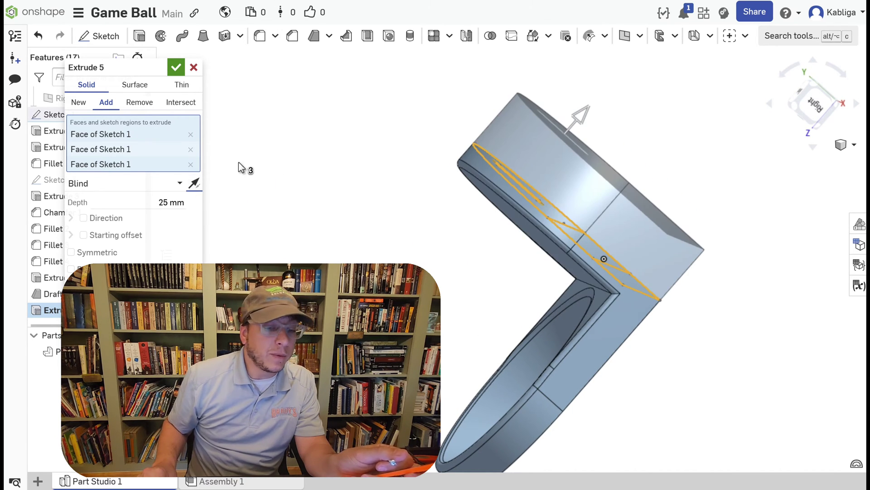
pyautogui.scroll(-3, 240, 167)
pyautogui.click(172, 202)
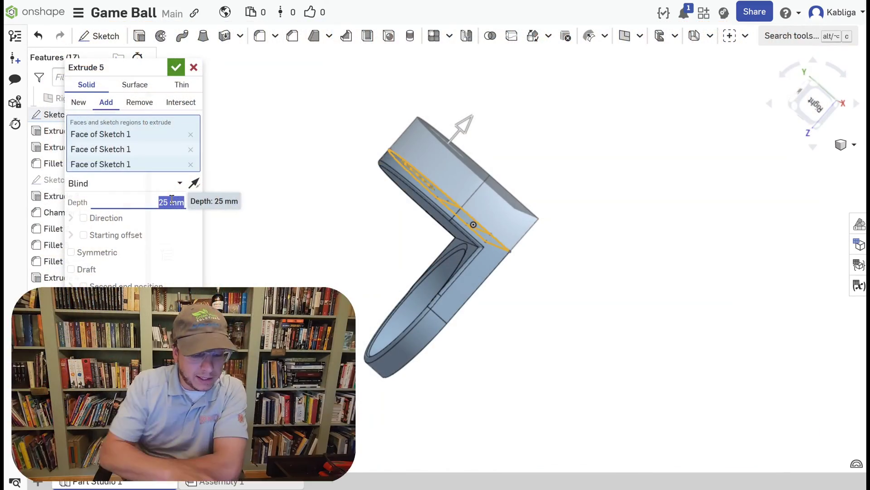
pyautogui.write('1.5')
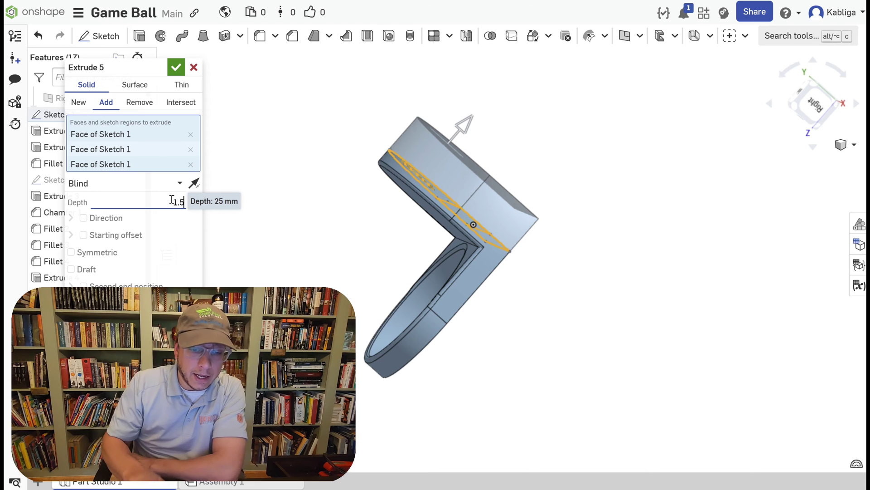
pyautogui.press('Return')
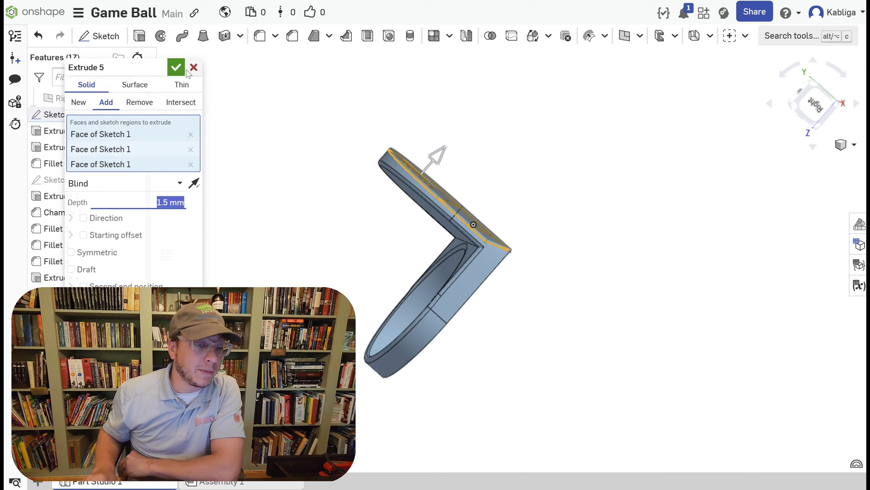
pyautogui.click(183, 73)
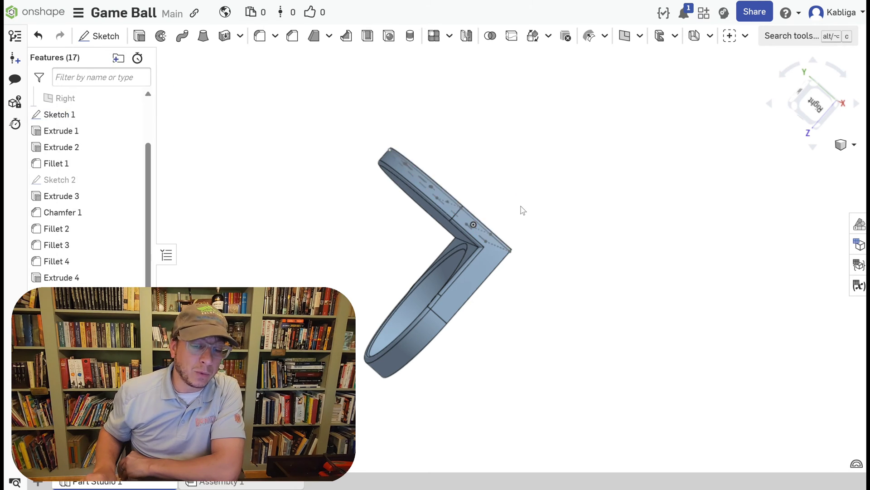
# Examine the slot's opening and inner side walls in the thickened back plate from several angles.
pyautogui.moveTo(520, 208); pyautogui.dragTo(545, 249, button='right')
pyautogui.scroll(5, 434, 245)
pyautogui.scroll(3, 534, 261)
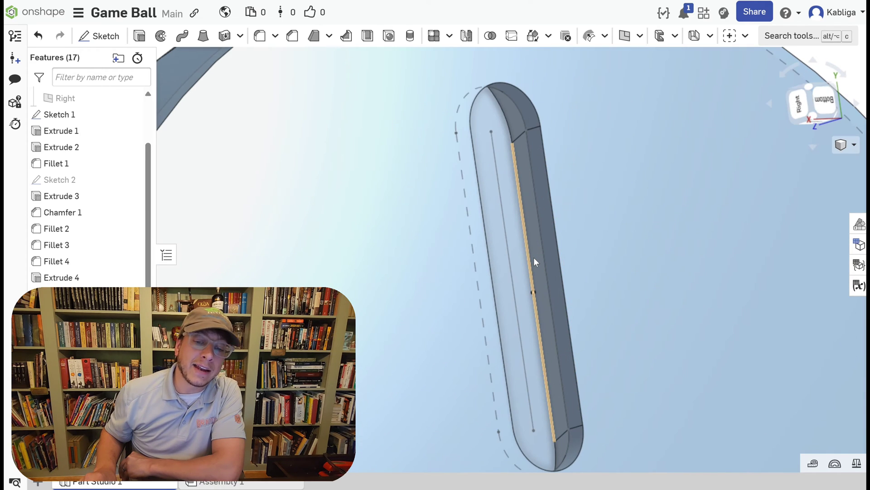
pyautogui.rightClick(536, 262)
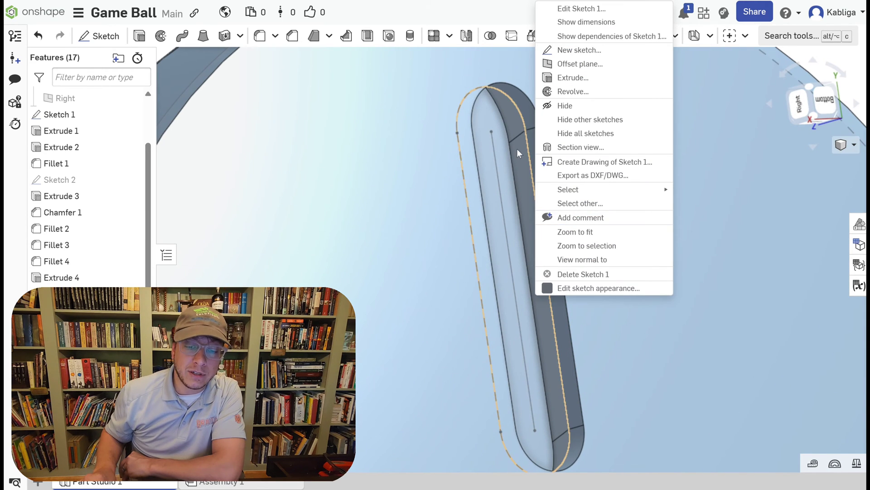
pyautogui.press('Escape')
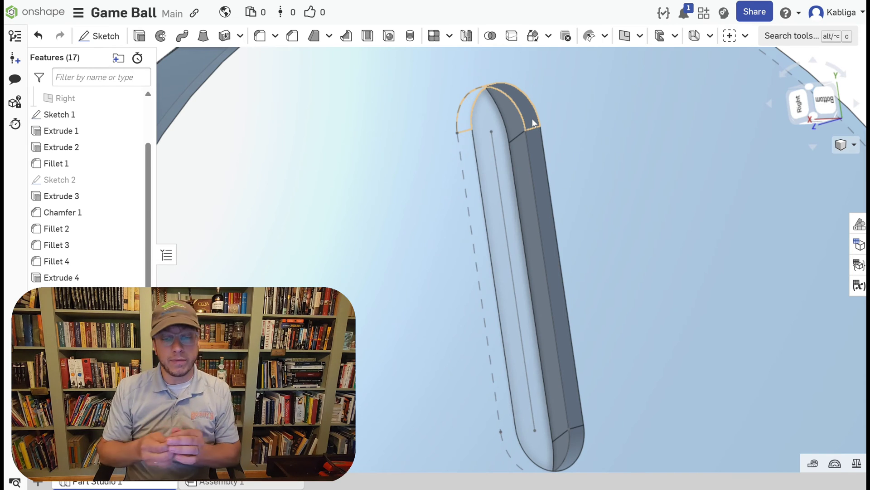
pyautogui.scroll(5, 578, 198)
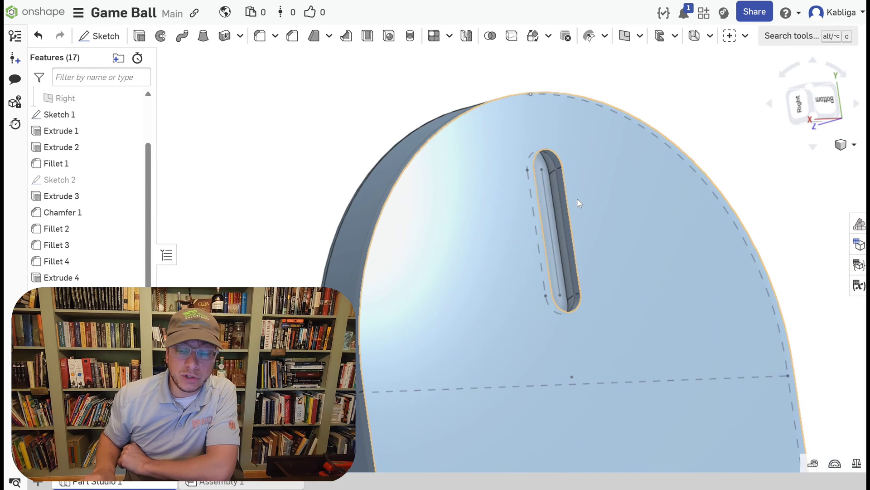
pyautogui.moveTo(761, 204); pyautogui.dragTo(647, 185, button='middle')
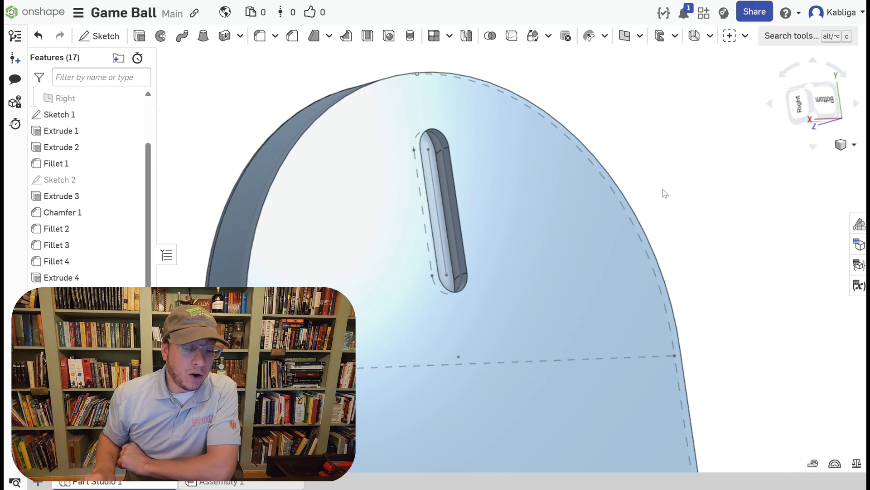
pyautogui.moveTo(665, 194); pyautogui.dragTo(577, 190, button='right')
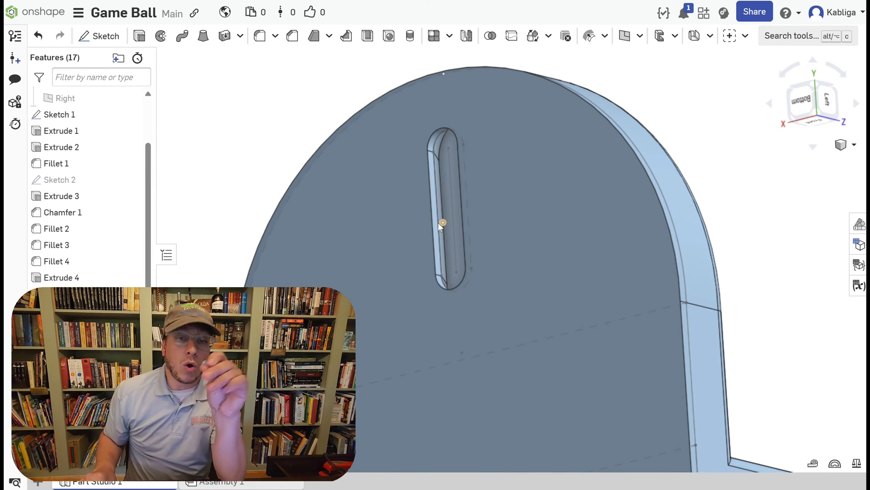
pyautogui.moveTo(738, 155); pyautogui.dragTo(777, 160, button='right')
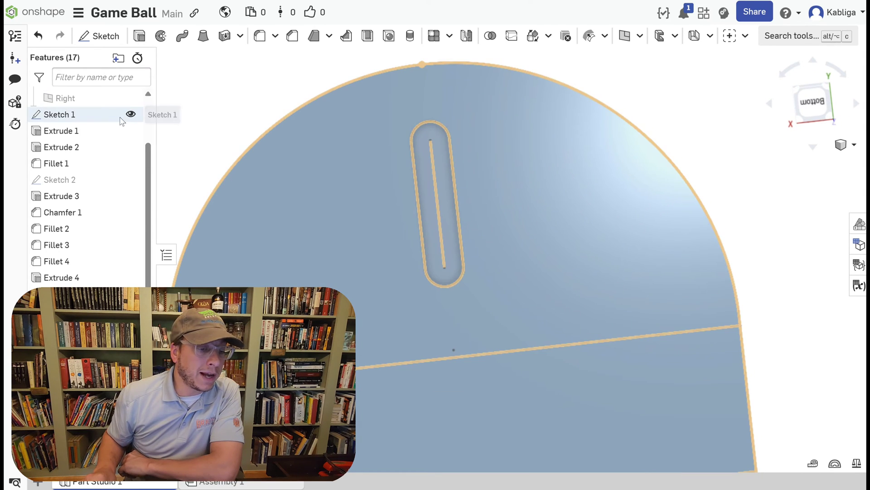
# Reopen Sketch 1 and draw a circle about 13.78 mm in diameter centred on the slot line's lower endpoint.
pyautogui.doubleClick(106, 114)
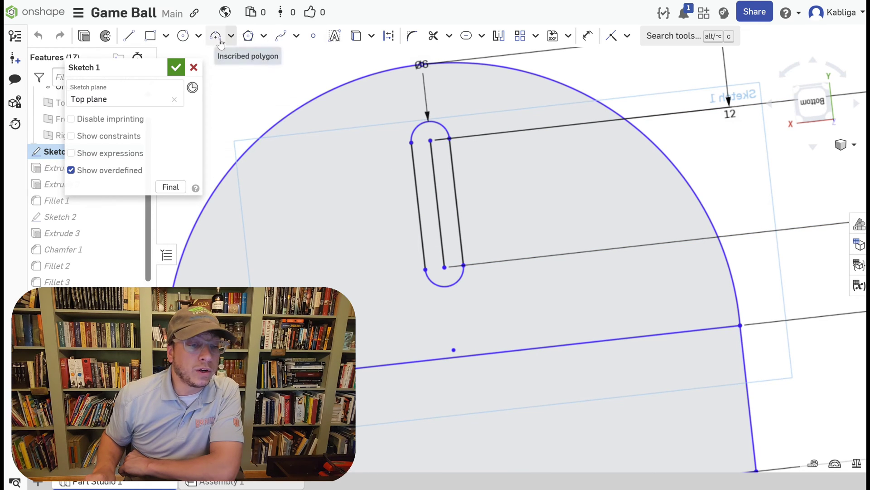
pyautogui.click(183, 37)
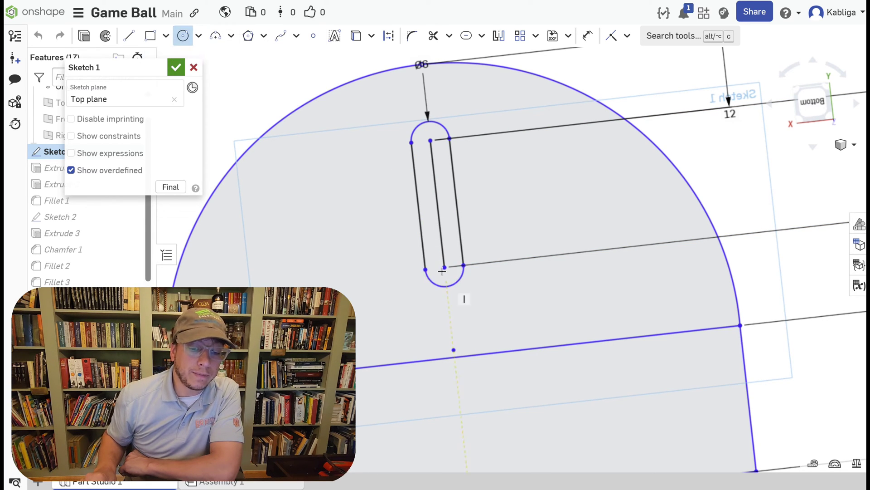
pyautogui.click(443, 267)
pyautogui.click(488, 268)
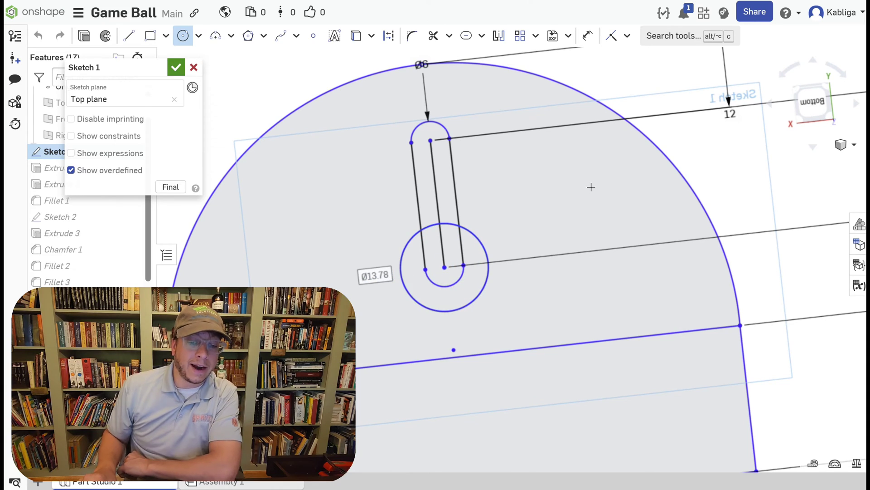
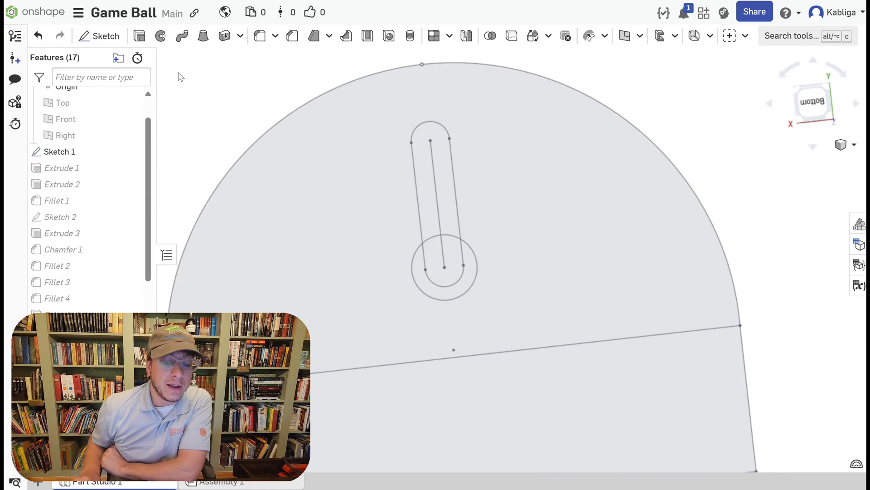
# Add the crescent-shaped Sketch 1 region around the slot's lower end to the 10 mm Extrude 1 and accept the feature.
pyautogui.moveTo(197, 116); pyautogui.dragTo(196, 136, button='right')
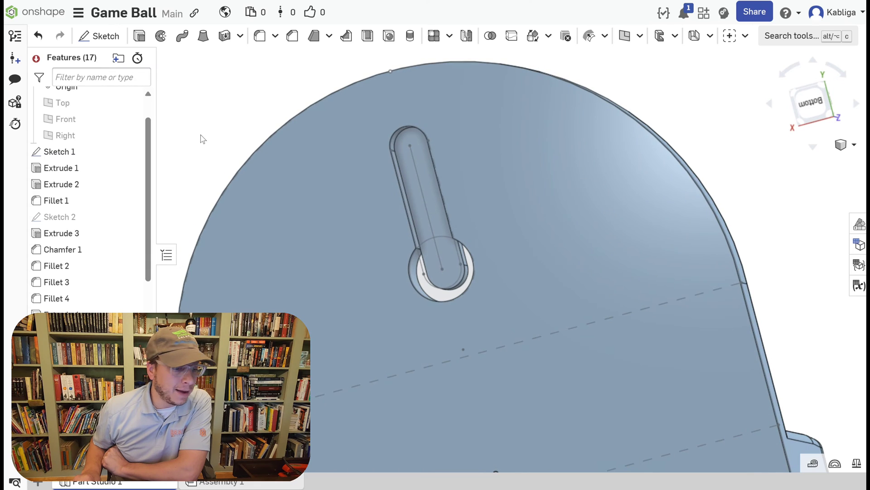
pyautogui.doubleClick(90, 168)
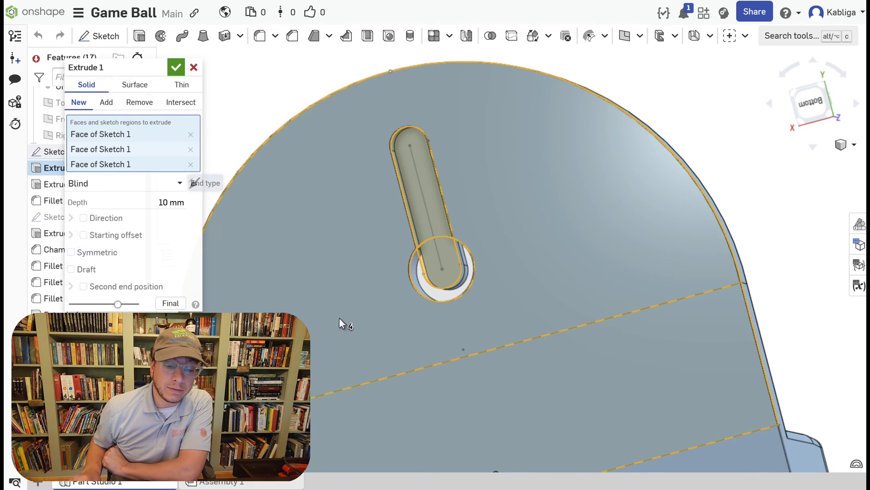
pyautogui.click(436, 293)
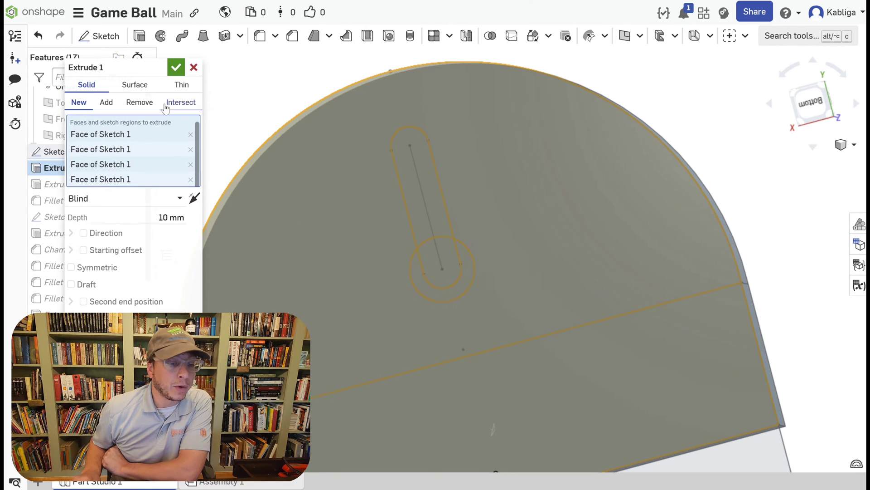
pyautogui.click(184, 74)
# Examine the slot's round lower end and check which extrude features and Sketch 1 regions define it.
pyautogui.moveTo(185, 78)
pyautogui.mouseDown(button='right')
pyautogui.moveTo(272, 110)
pyautogui.moveTo(167, 130)
pyautogui.moveTo(468, 219)
pyautogui.mouseUp(button='right')
pyautogui.moveTo(245, 118); pyautogui.dragTo(390, 123, button='right')
pyautogui.scroll(3, 535, 222)
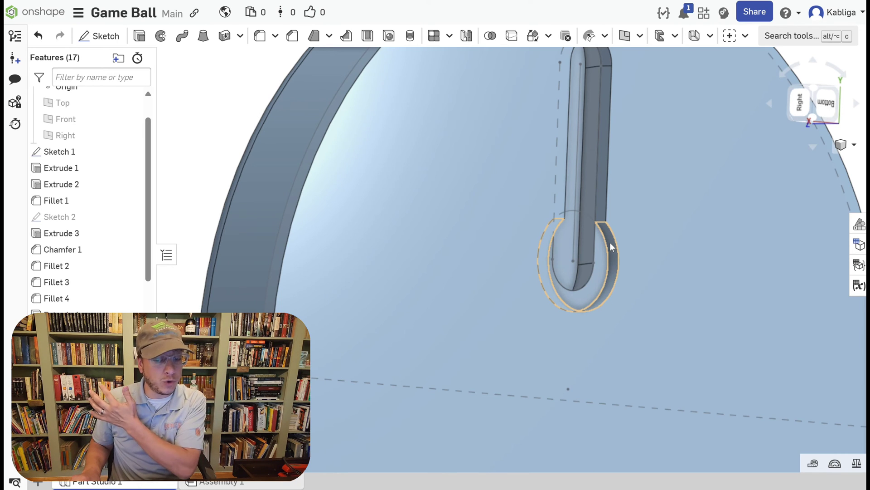
pyautogui.rightClick(197, 114)
pyautogui.click(607, 269)
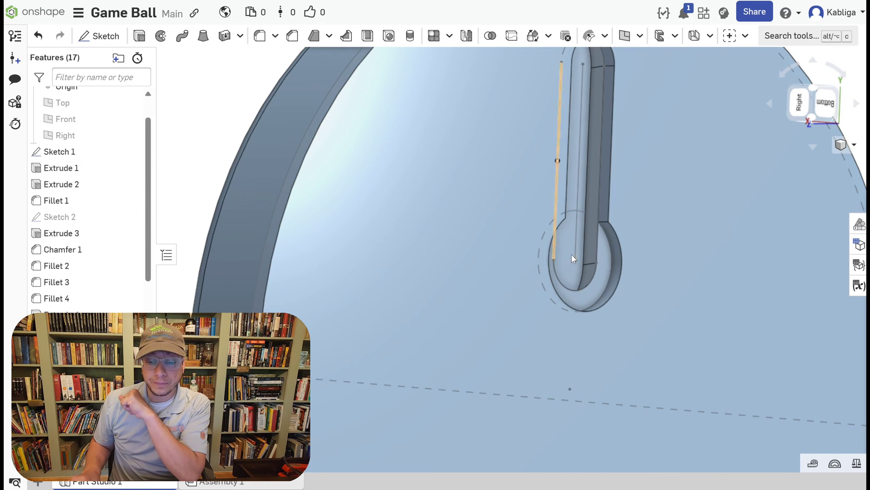
pyautogui.click(76, 184)
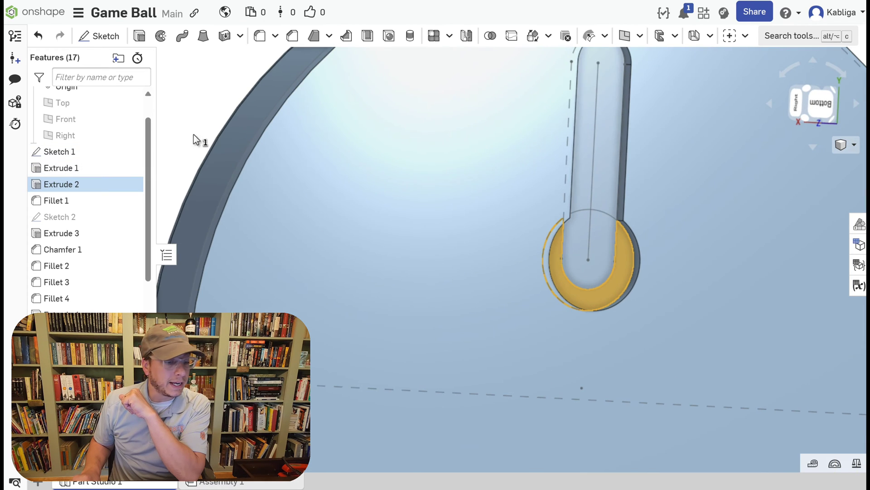
pyautogui.keyDown('ctrl'); pyautogui.click(83, 235); pyautogui.keyUp('ctrl')
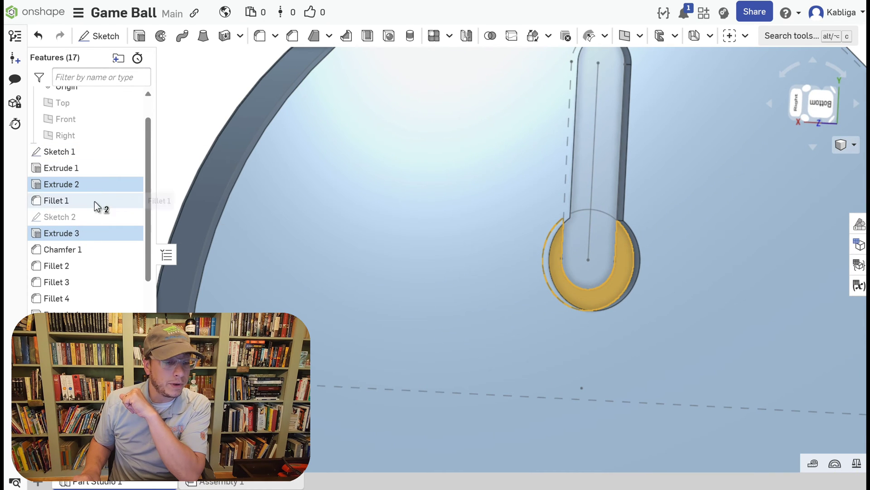
pyautogui.scroll(-1, 101, 187)
pyautogui.click(599, 184)
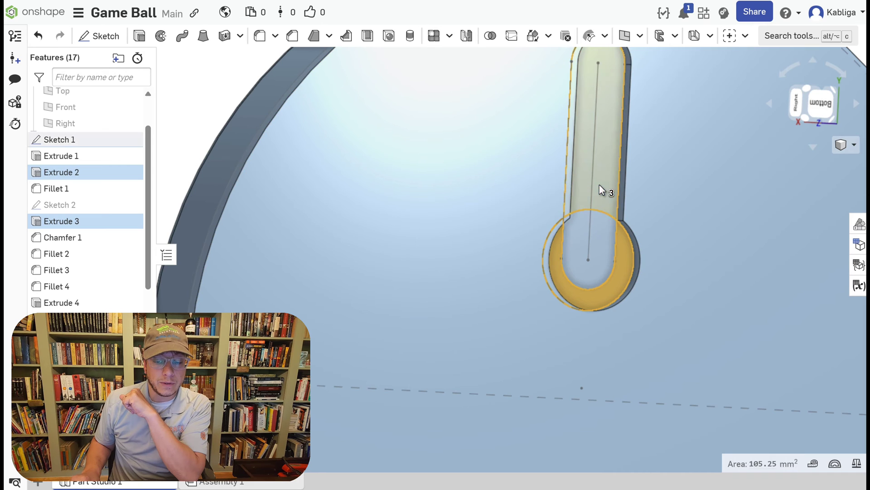
pyautogui.click(560, 268)
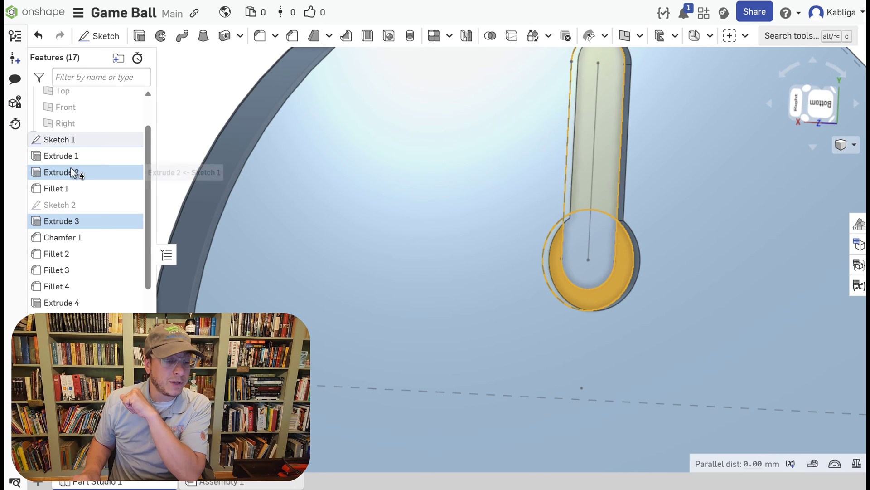
pyautogui.keyDown('ctrl'); pyautogui.click(86, 174); pyautogui.keyUp('ctrl')
pyautogui.keyDown('ctrl'); pyautogui.click(89, 225); pyautogui.keyUp('ctrl')
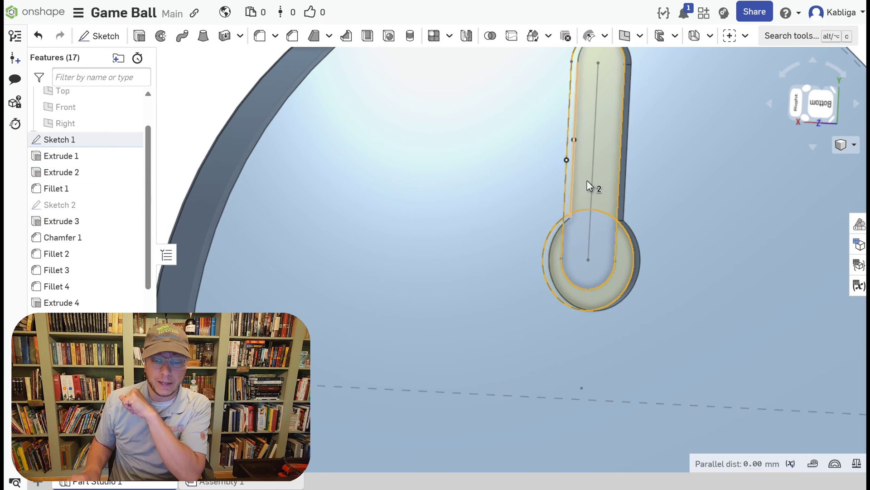
pyautogui.click(601, 230)
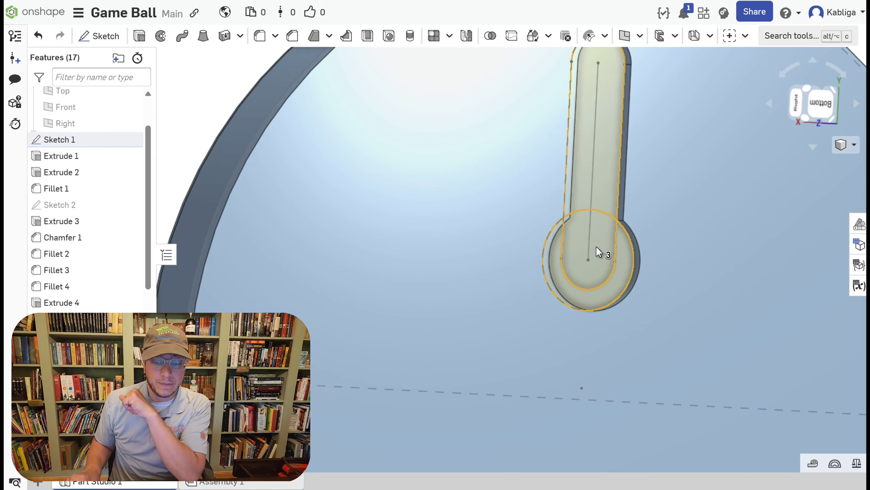
pyautogui.click(601, 292)
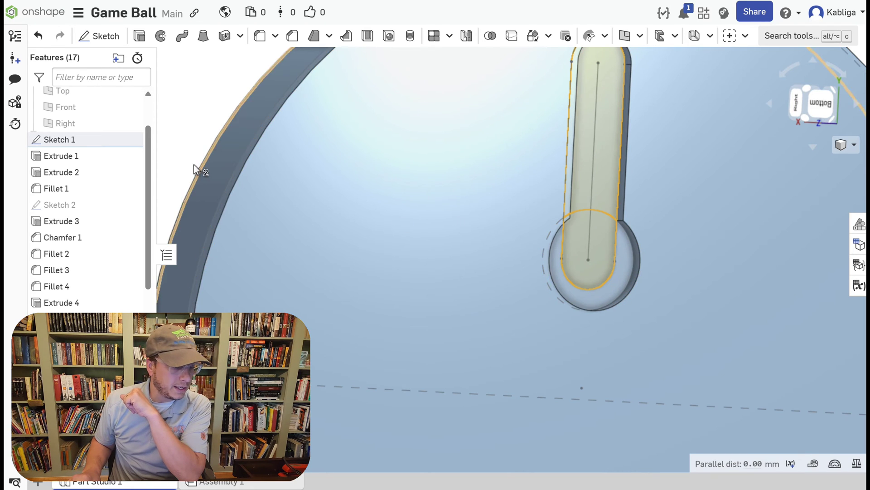
# Edit Extrude 4 to include the crescent region around the slot's lower end in its 5 mm cut.
pyautogui.moveTo(148, 184); pyautogui.dragTo(148, 210)
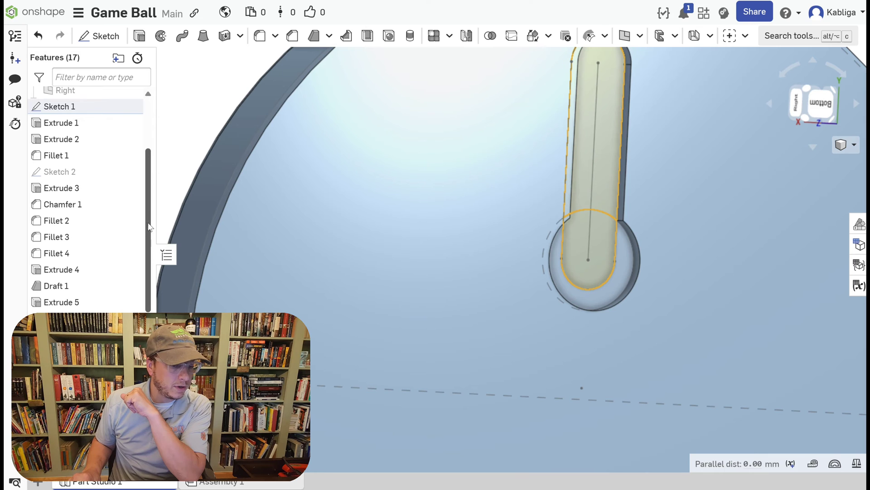
pyautogui.click(95, 271)
pyautogui.moveTo(188, 139); pyautogui.dragTo(160, 142, button='right')
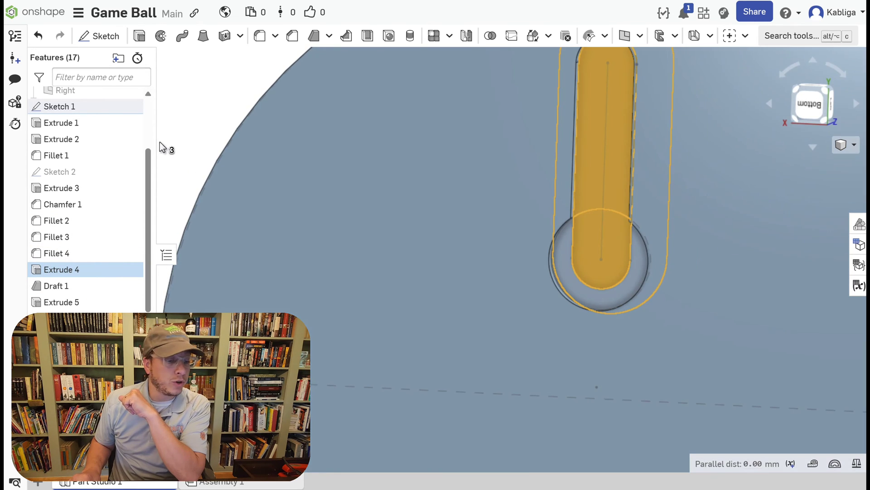
pyautogui.doubleClick(110, 270)
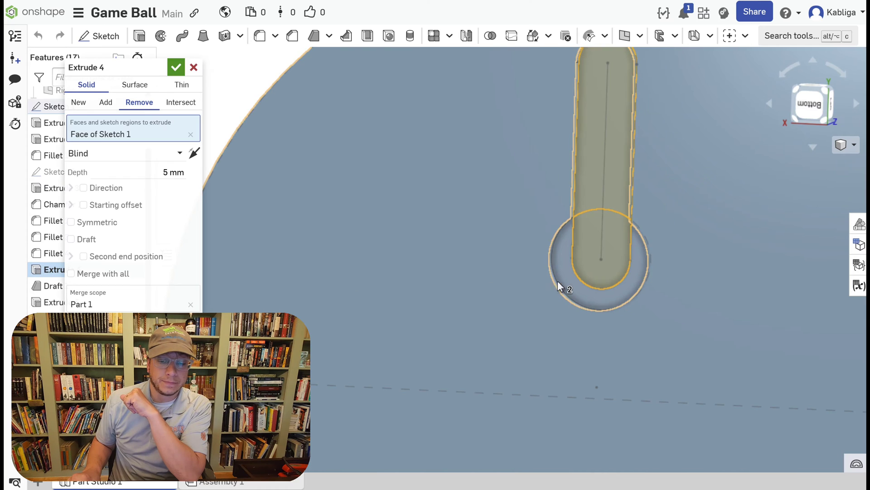
pyautogui.click(563, 279)
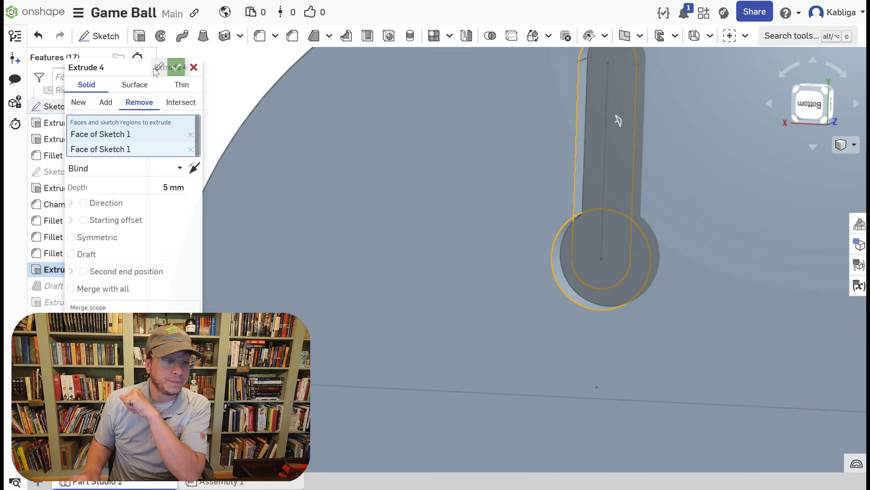
pyautogui.click(177, 69)
# Undo the addition of the crescent region to Extrude 4 and leave that feature's settings unchanged.
pyautogui.moveTo(264, 165)
pyautogui.mouseDown(button='right')
pyautogui.moveTo(283, 129)
pyautogui.moveTo(301, 123)
pyautogui.moveTo(276, 132)
pyautogui.moveTo(527, 267)
pyautogui.moveTo(490, 271)
pyautogui.moveTo(547, 267)
pyautogui.moveTo(544, 276)
pyautogui.mouseUp(button='right')
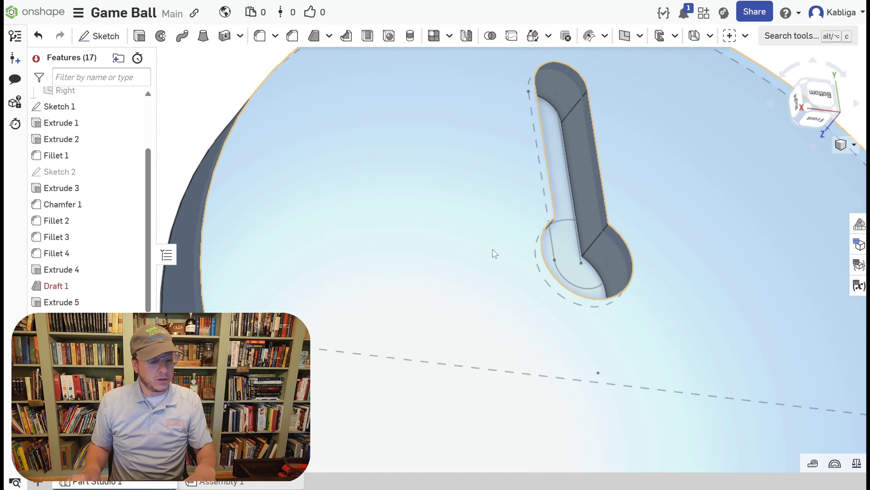
pyautogui.hotkey('ctrl', 'z')
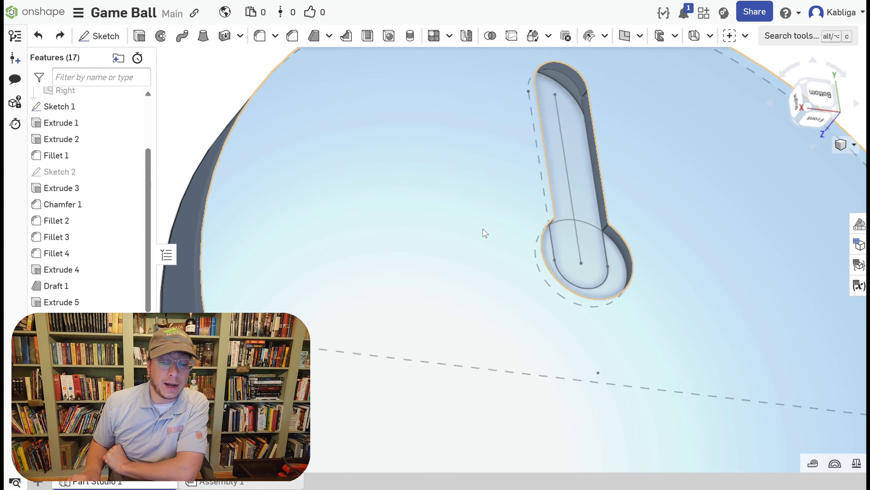
pyautogui.moveTo(480, 238); pyautogui.dragTo(516, 246, button='right')
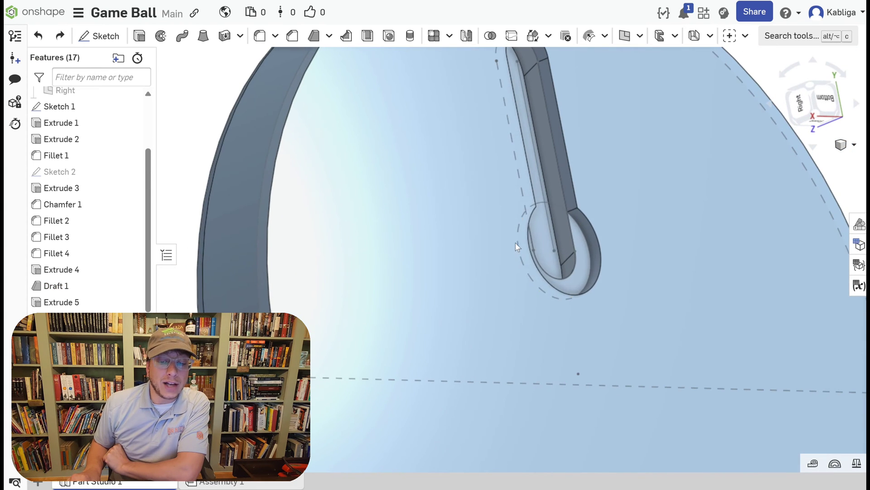
pyautogui.doubleClick(110, 269)
pyautogui.click(193, 67)
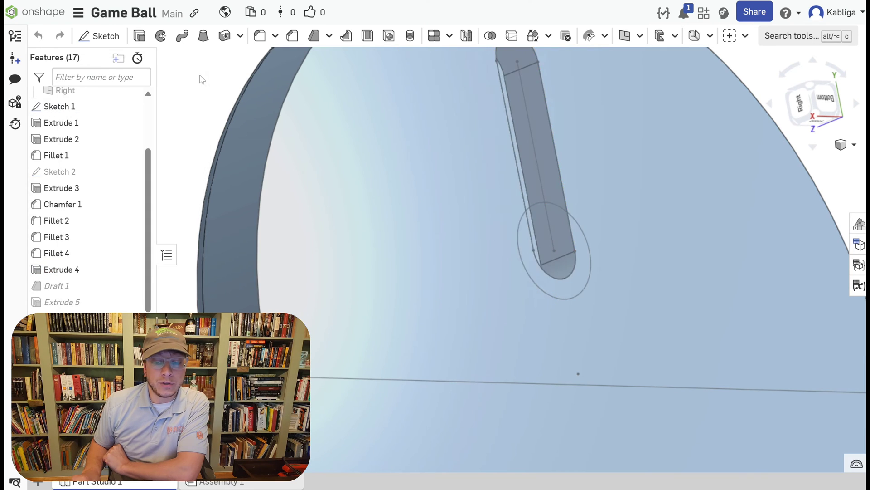
# Cut the crescent-shaped Sketch 1 region around the slot's lower end 5 mm into the plate with a separate removal extrude, reversing its direction.
pyautogui.click(589, 282)
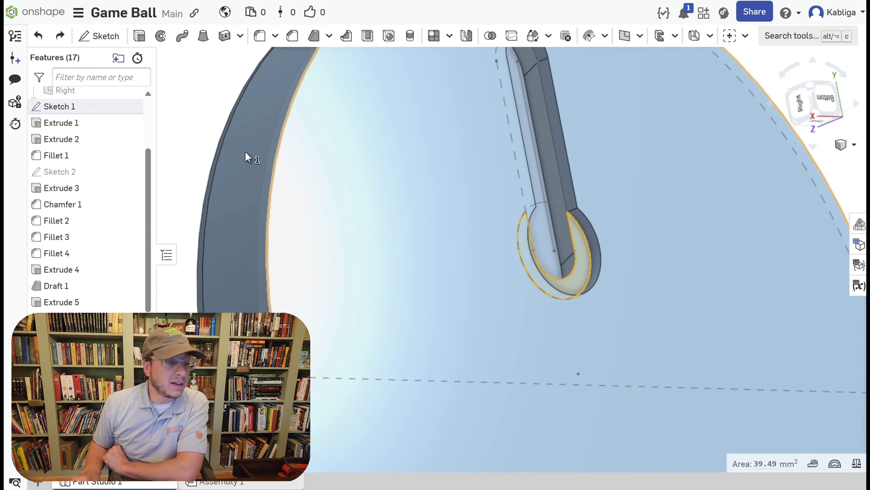
pyautogui.click(139, 35)
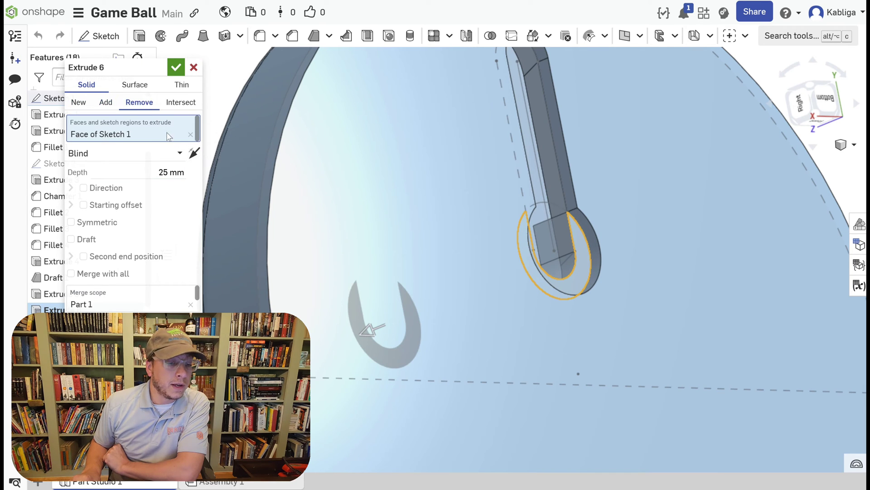
pyautogui.click(194, 153)
pyautogui.click(164, 173)
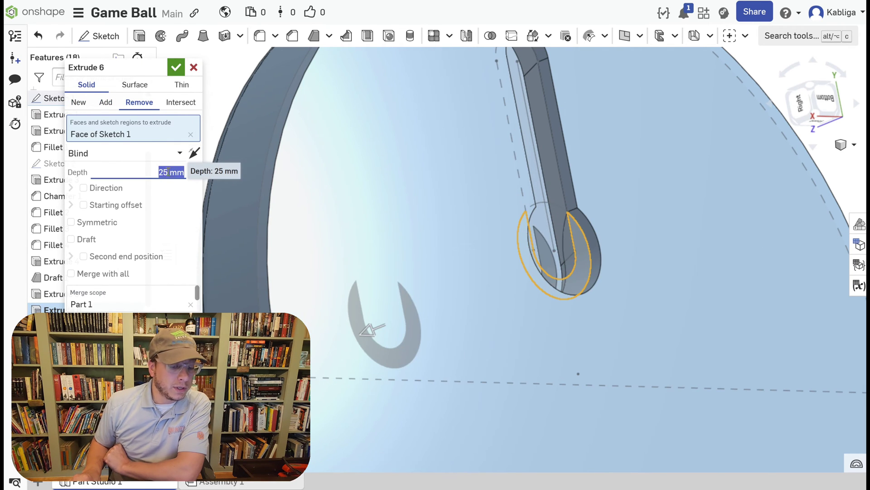
pyautogui.write('5')
pyautogui.press('Return')
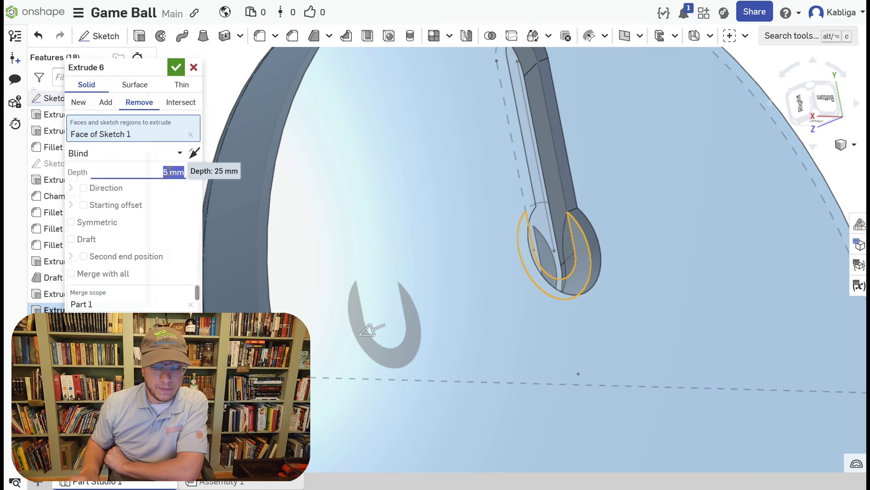
pyautogui.moveTo(363, 293); pyautogui.dragTo(434, 273, button='right')
pyautogui.scroll(-3, 434, 273)
pyautogui.click(177, 68)
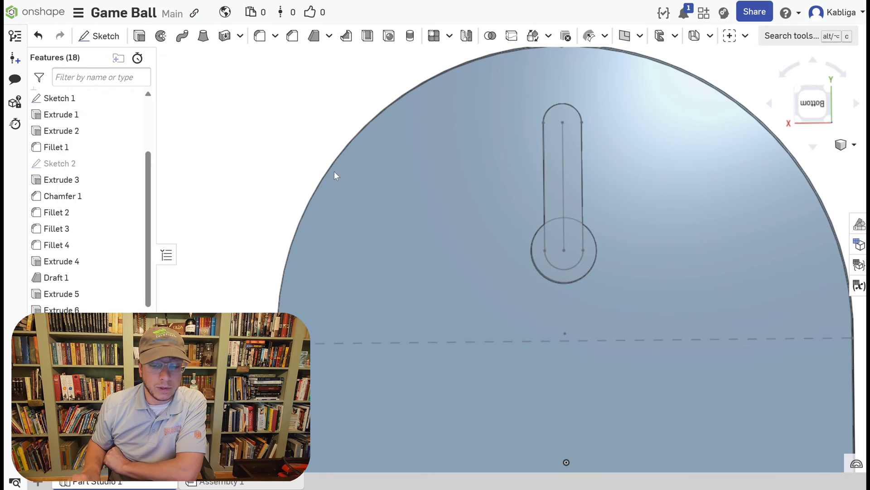
# Examine the keyhole slot's round opening, drafted side walls and upper end in the back plate from several angles.
pyautogui.moveTo(425, 219); pyautogui.dragTo(449, 202, button='right')
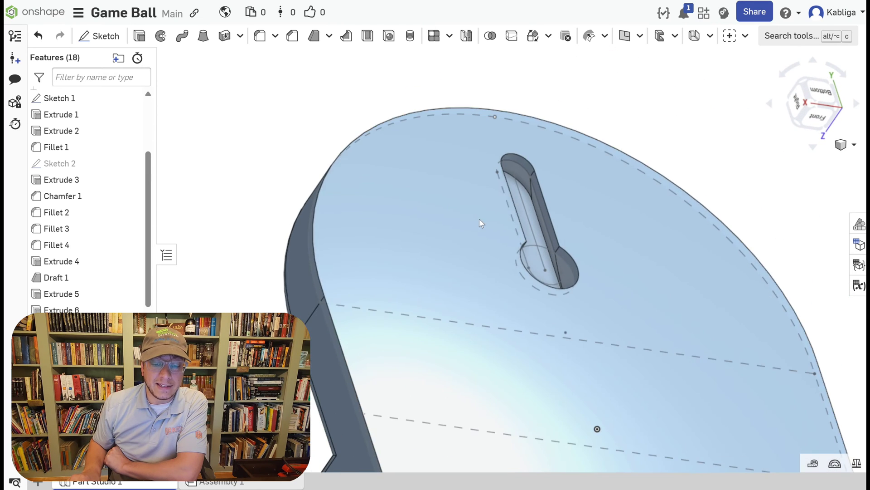
pyautogui.scroll(3, 543, 246)
pyautogui.moveTo(557, 286); pyautogui.dragTo(570, 325, button='right')
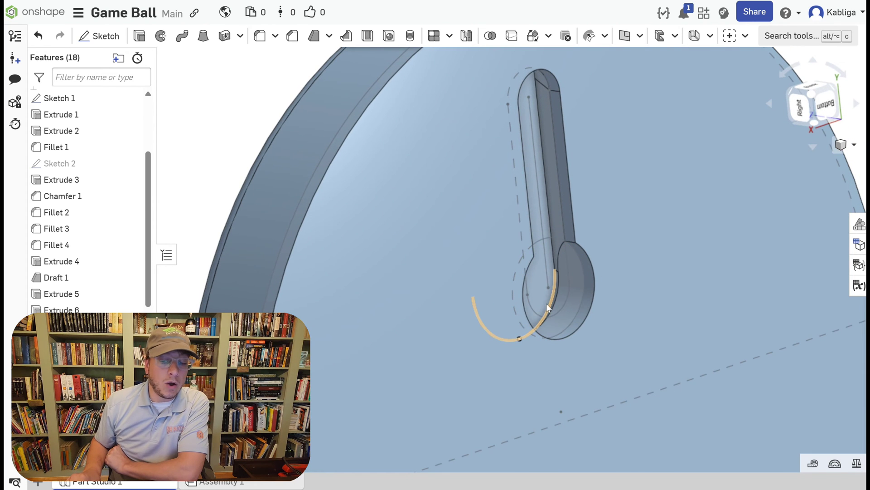
pyautogui.scroll(2, 546, 303)
pyautogui.moveTo(551, 289); pyautogui.dragTo(522, 277, button='right')
pyautogui.moveTo(545, 137); pyautogui.dragTo(542, 363, button='middle')
pyautogui.moveTo(560, 259); pyautogui.dragTo(557, 280, button='middle')
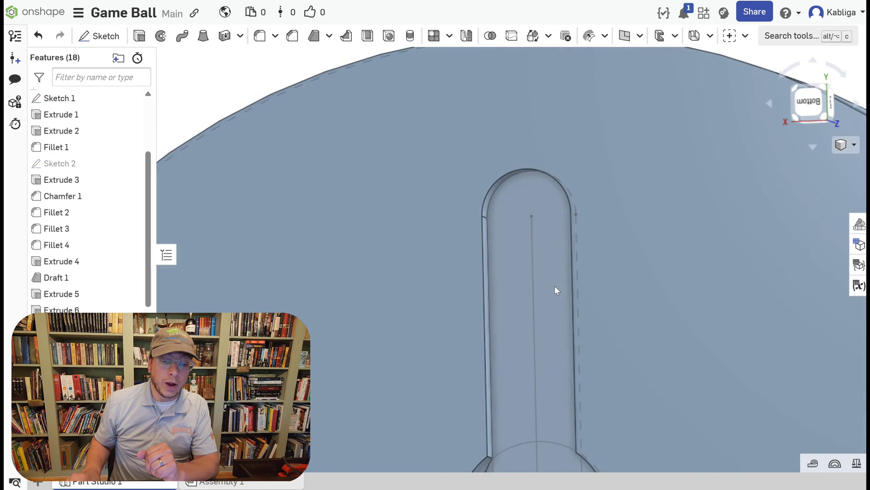
pyautogui.scroll(-3, 554, 287)
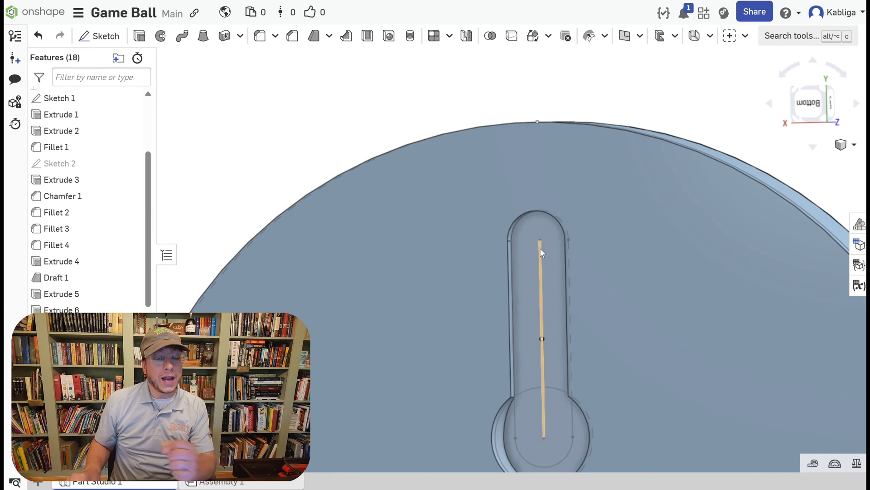
pyautogui.scroll(-5, 488, 203)
pyautogui.scroll(5, 655, 293)
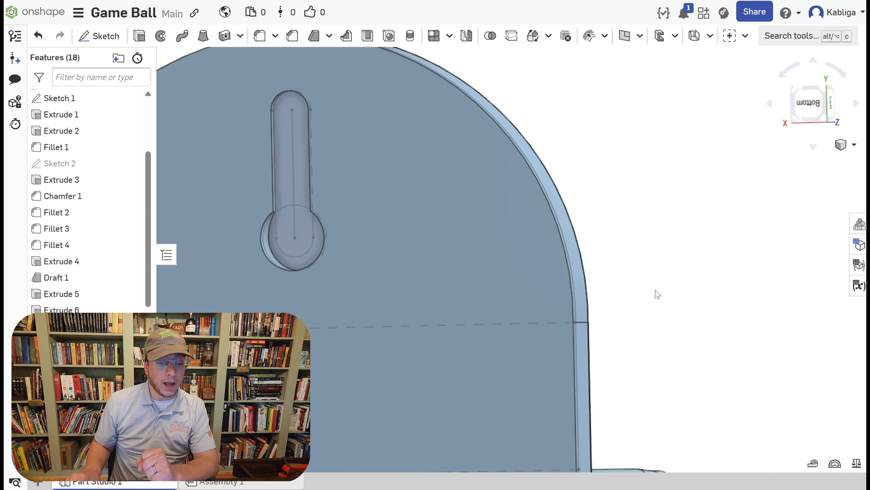
pyautogui.moveTo(691, 284); pyautogui.dragTo(718, 284, button='right')
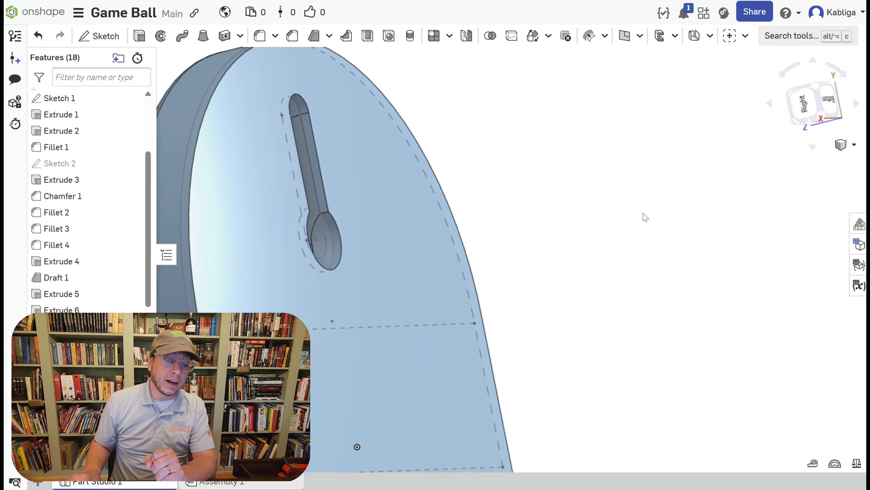
pyautogui.moveTo(515, 187); pyautogui.dragTo(689, 227, button='middle')
pyautogui.moveTo(688, 227); pyautogui.dragTo(633, 229, button='right')
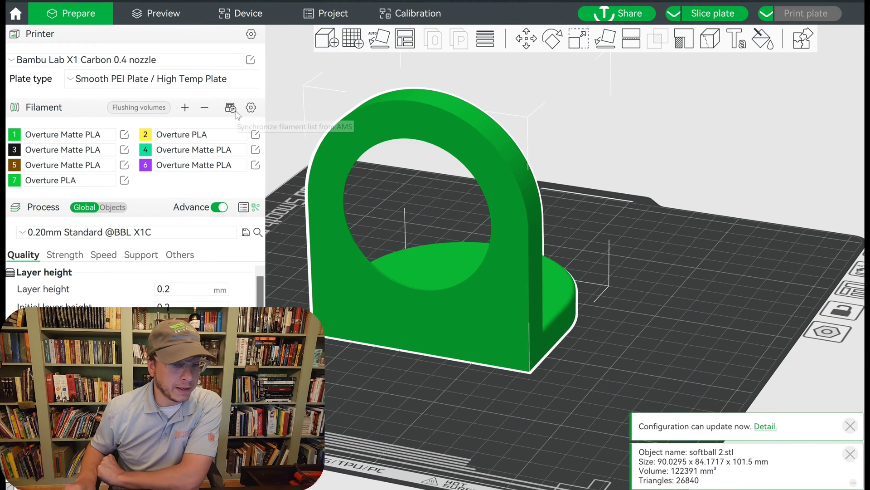
# Switch to Bambu Studio and examine the softball 2.stl holder's back plate, round opening and base from several angles.
pyautogui.click(231, 109)
pyautogui.click(292, 278)
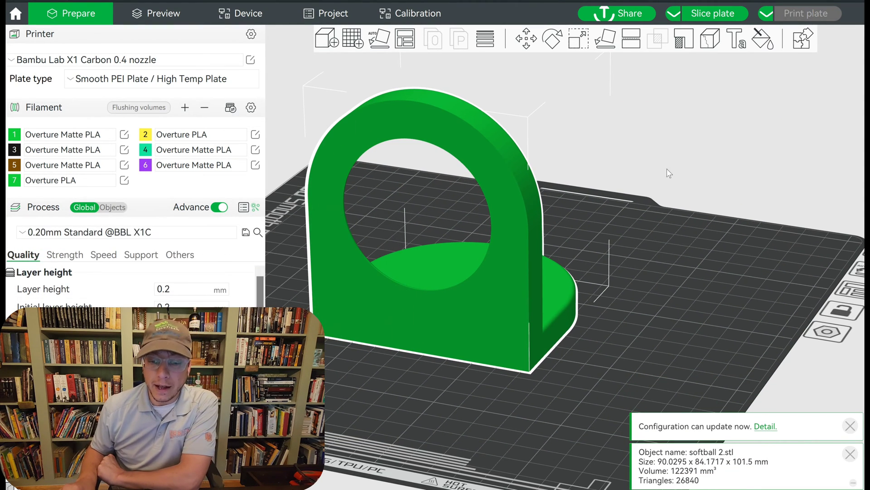
pyautogui.moveTo(674, 181); pyautogui.dragTo(423, 91)
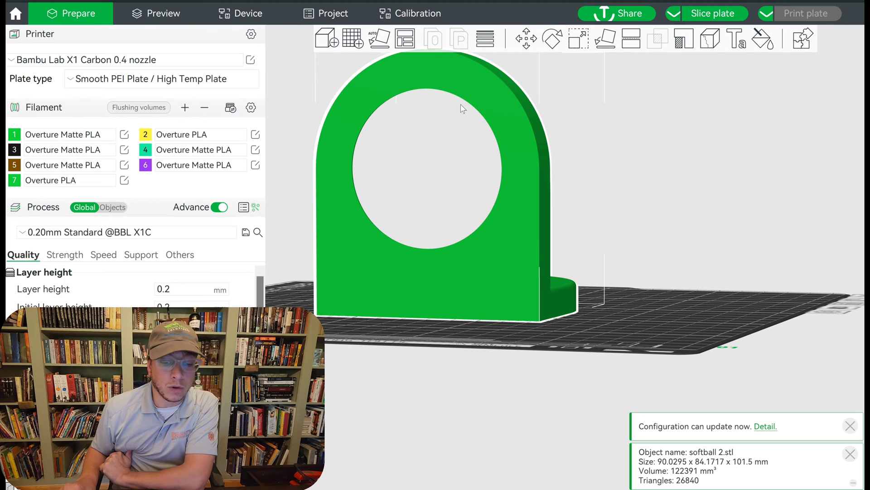
pyautogui.moveTo(731, 306); pyautogui.dragTo(716, 293)
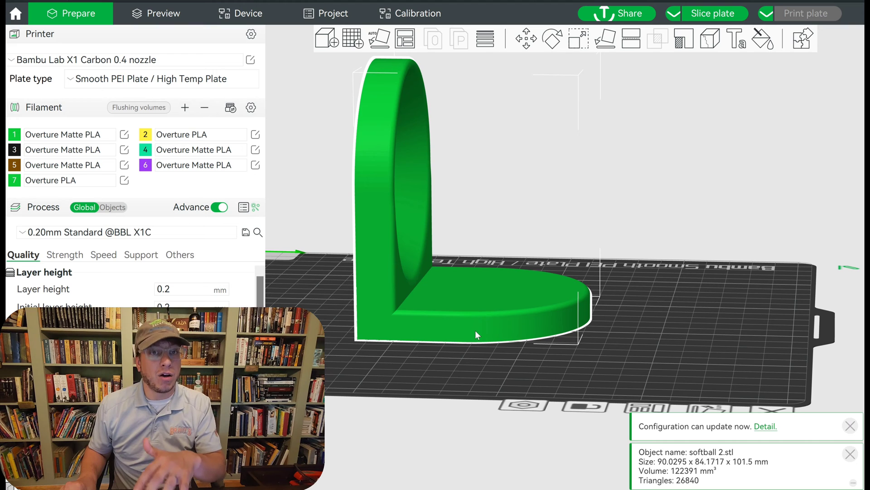
# Reorient the softball 2.stl holder so the outer face around its large round opening lies flat on the build plate.
pyautogui.moveTo(475, 330); pyautogui.dragTo(606, 331)
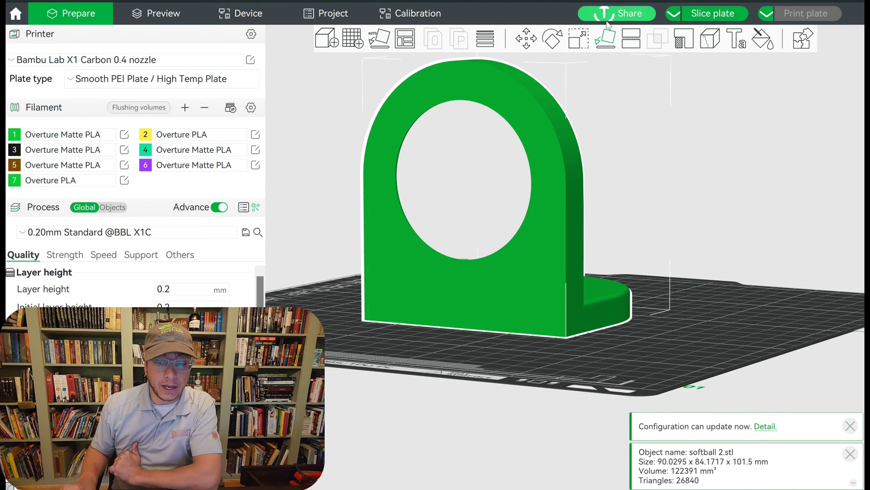
pyautogui.click(607, 40)
pyautogui.click(571, 194)
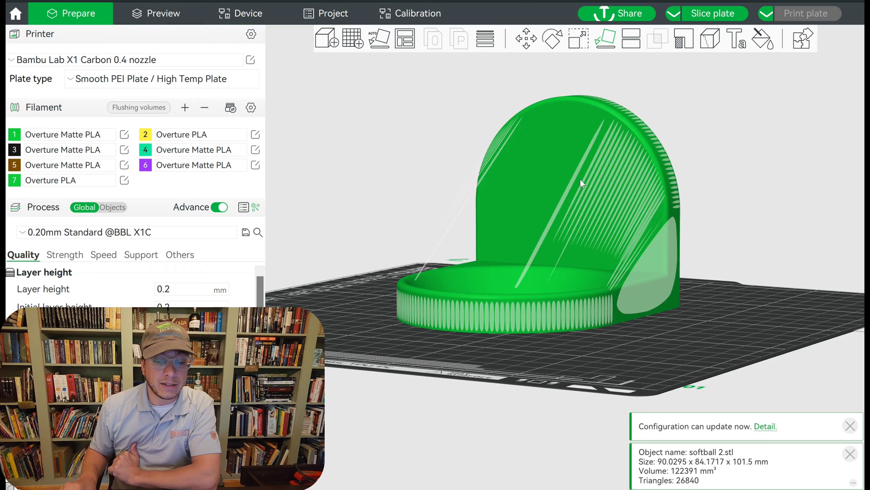
pyautogui.click(402, 133)
pyautogui.moveTo(402, 134)
pyautogui.mouseDown()
pyautogui.moveTo(363, 167)
pyautogui.moveTo(376, 179)
pyautogui.moveTo(395, 166)
pyautogui.mouseUp()
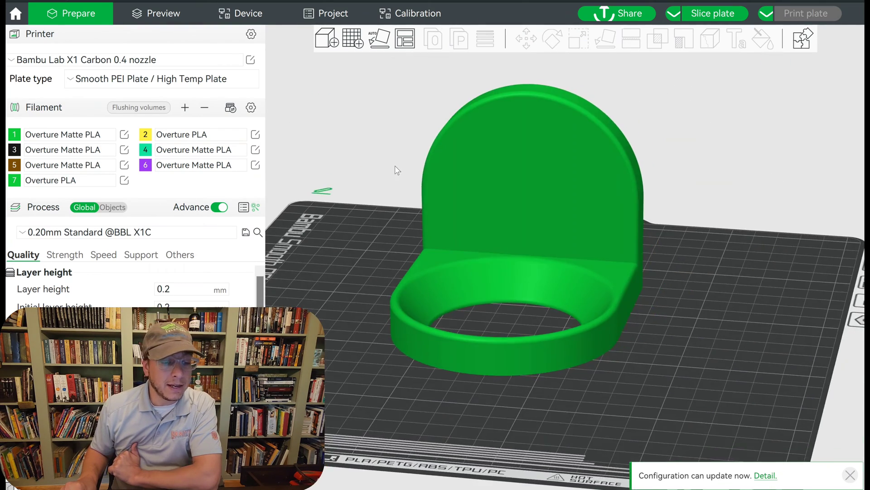
# Assign Filament 1 to the softball 2.stl holder.
pyautogui.rightClick(512, 130)
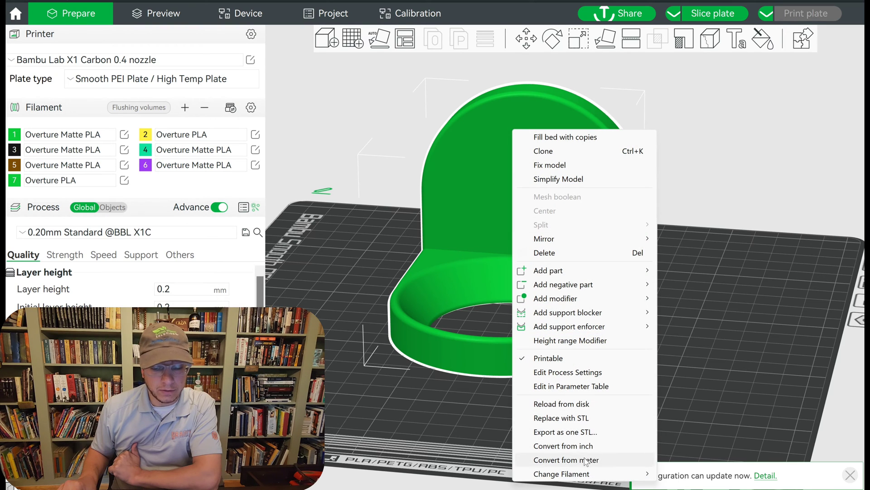
pyautogui.moveTo(588, 471)
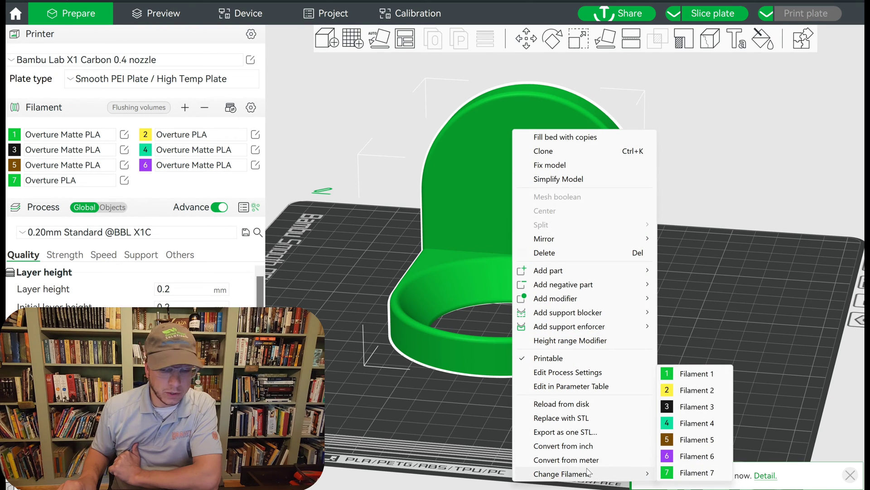
pyautogui.click(687, 375)
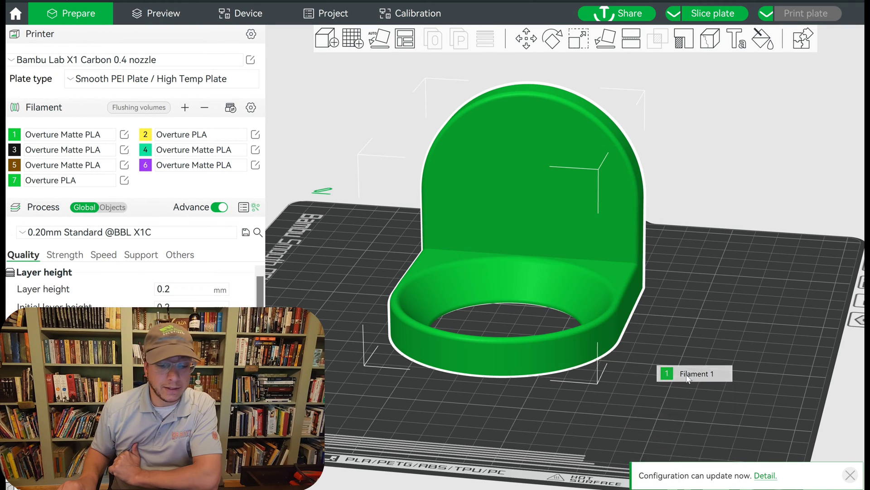
pyautogui.click(733, 135)
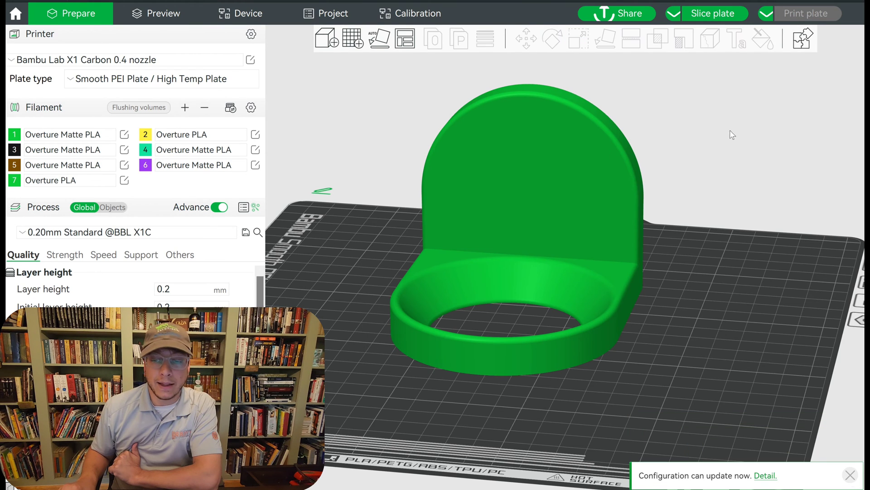
# Slice the plate and inspect the sliced holder's underside, round opening and upright back plate from several angles.
pyautogui.click(703, 15)
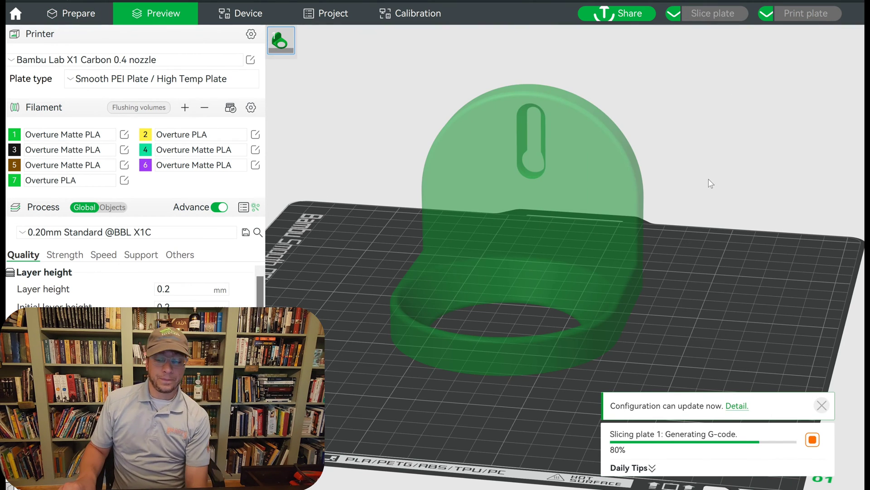
pyautogui.moveTo(686, 339); pyautogui.dragTo(624, 343)
pyautogui.moveTo(425, 232); pyautogui.dragTo(428, 221)
pyautogui.scroll(3, 426, 227)
pyautogui.moveTo(519, 166)
pyautogui.mouseDown()
pyautogui.moveTo(542, 157)
pyautogui.moveTo(532, 158)
pyautogui.mouseUp()
pyautogui.moveTo(589, 53); pyautogui.dragTo(600, 135)
pyautogui.moveTo(601, 135); pyautogui.dragTo(577, 122)
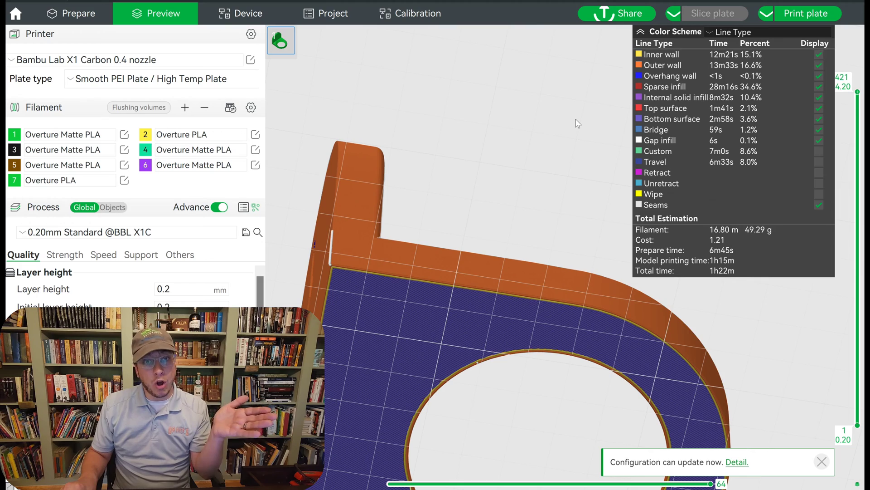
pyautogui.moveTo(577, 120); pyautogui.dragTo(659, 141)
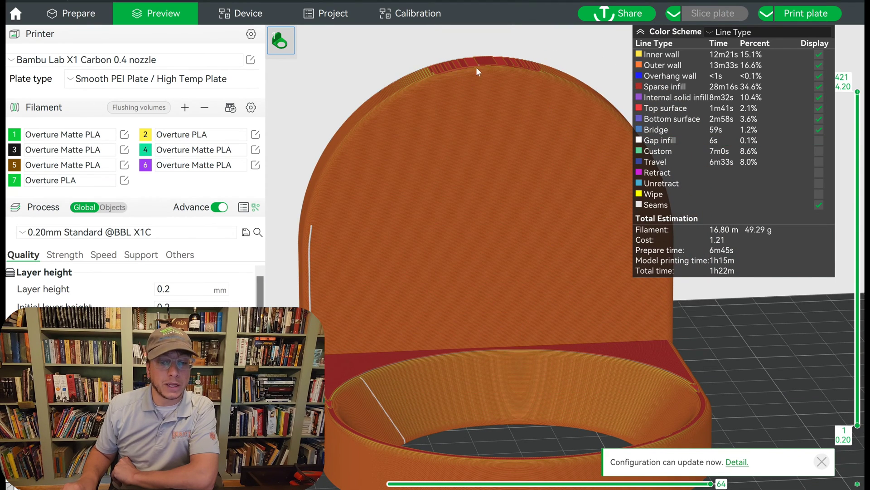